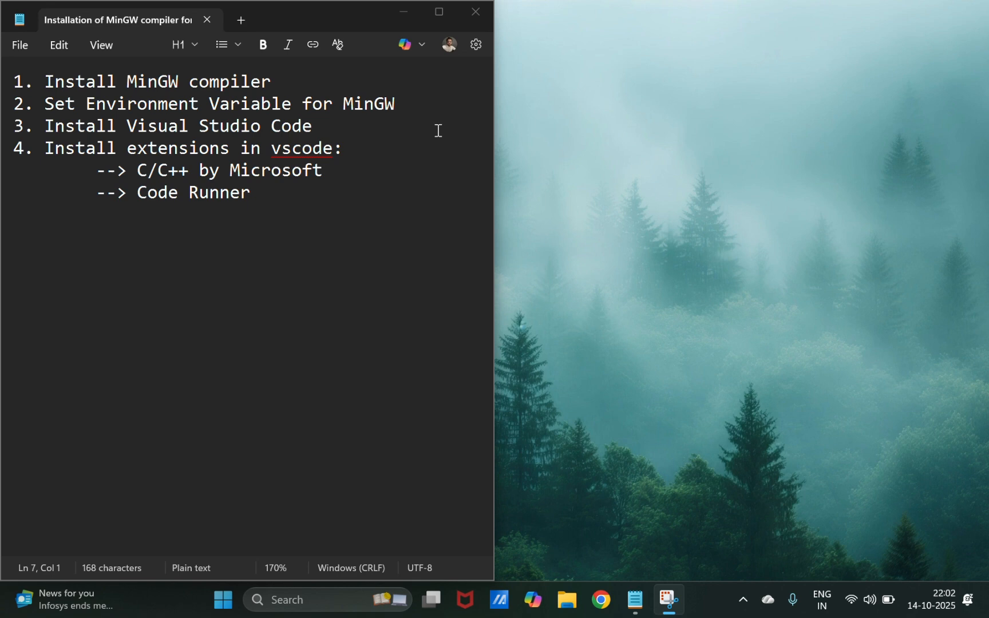
pyautogui.click(133, 83)
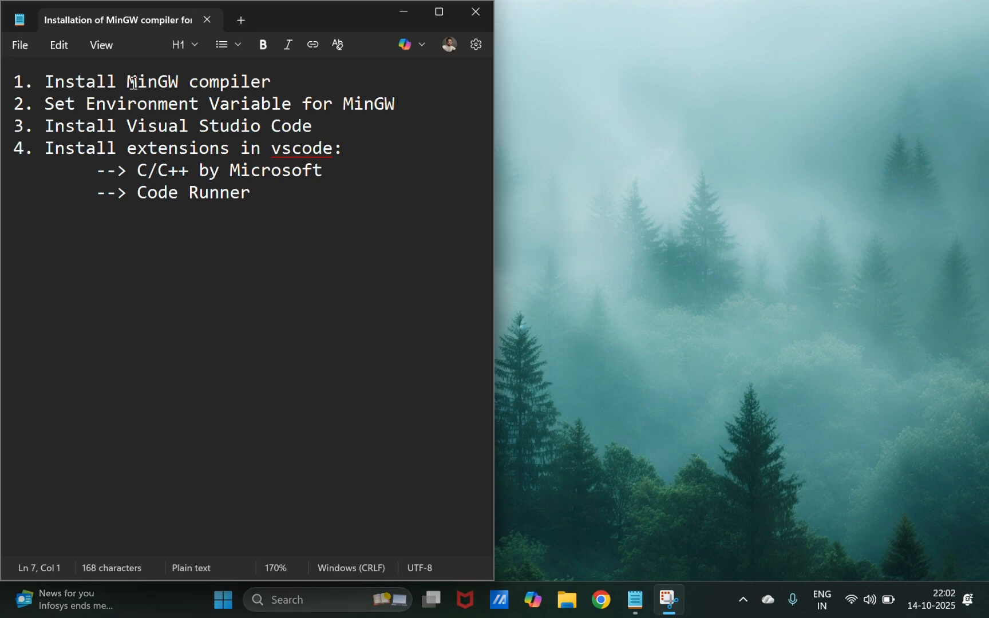
pyautogui.moveTo(127, 83); pyautogui.dragTo(154, 84)
pyautogui.click(288, 233)
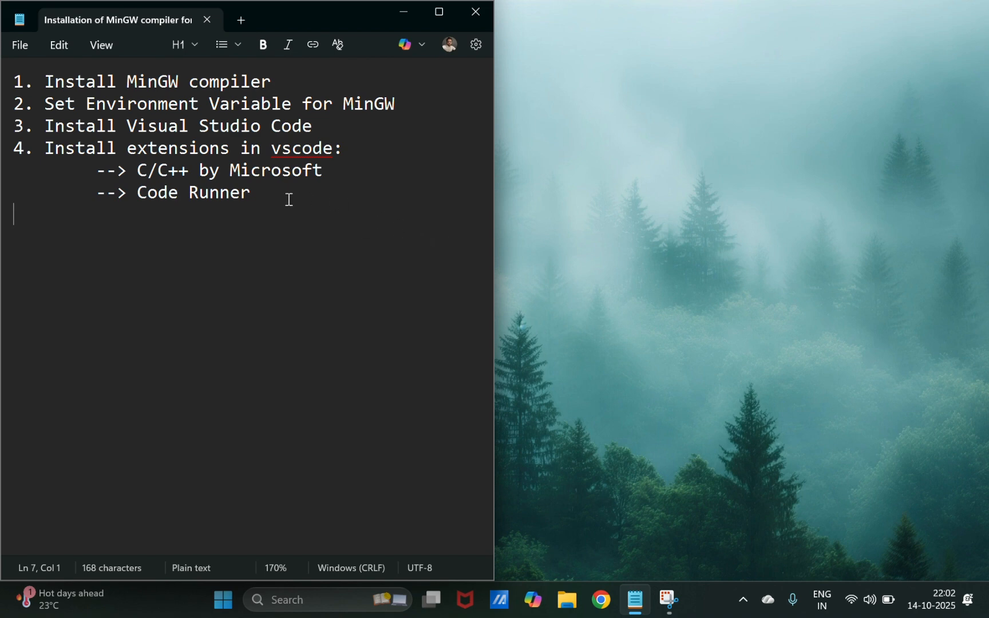
# Step: Switch to Chrome, search the web for "mingw compiler" and open the SourceForge MinGW - Minimalist GNU for Windows page
pyautogui.click(605, 597)
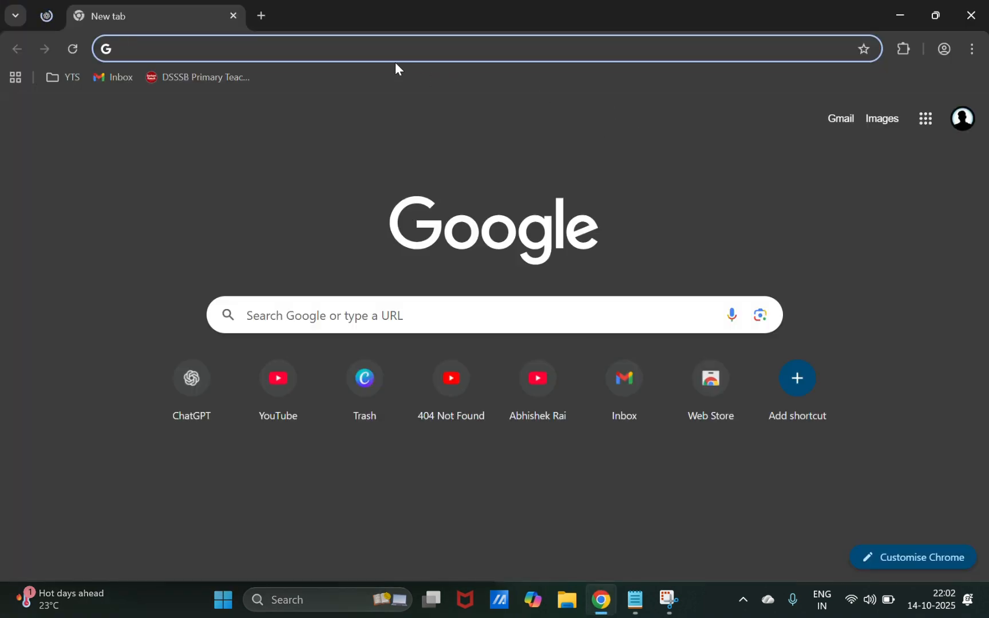
pyautogui.write('ming')
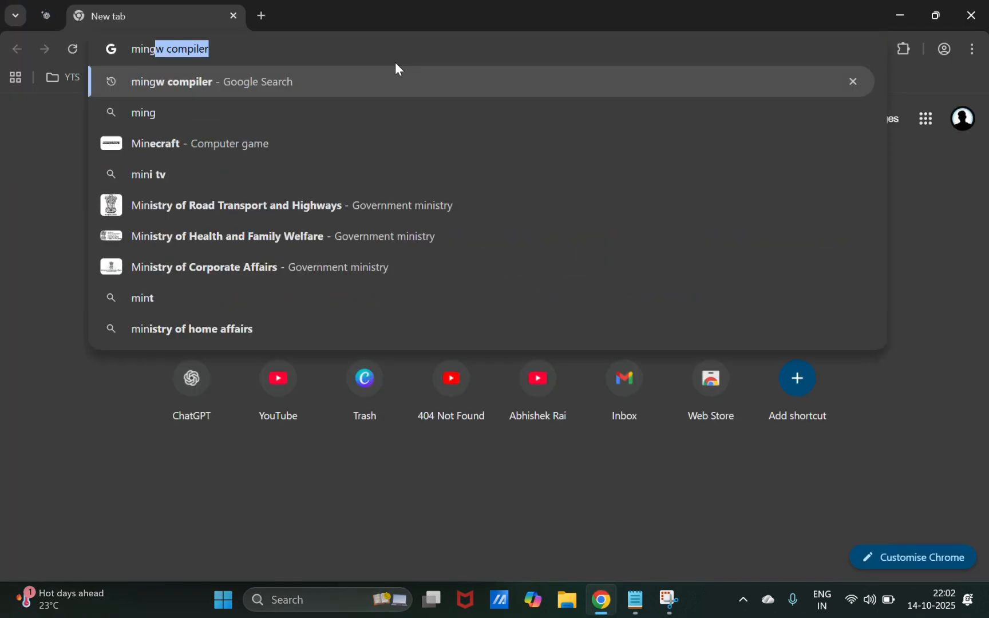
pyautogui.write('w')
pyautogui.press('Right')
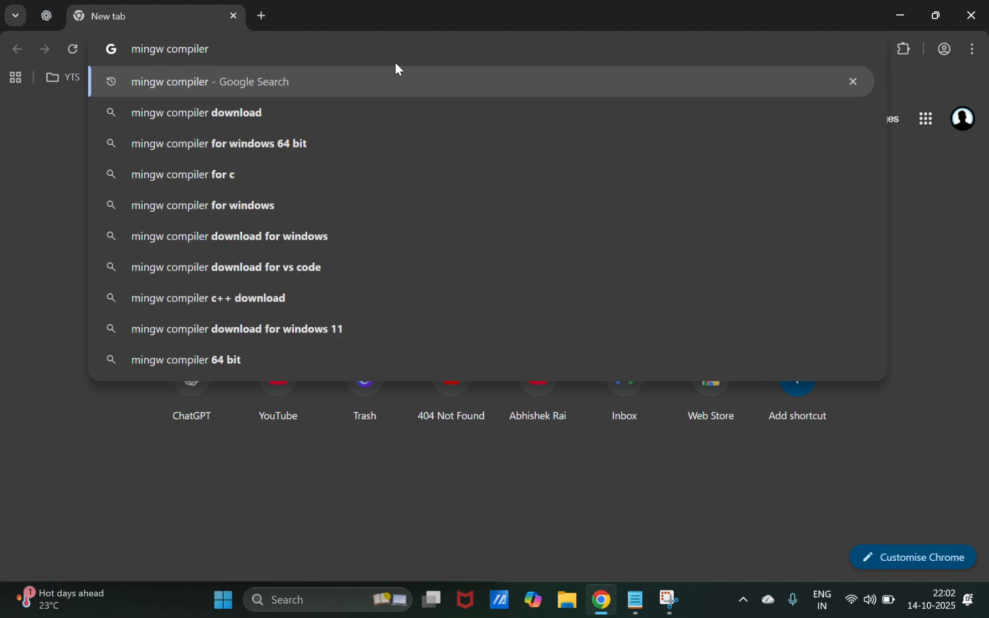
pyautogui.press('Return')
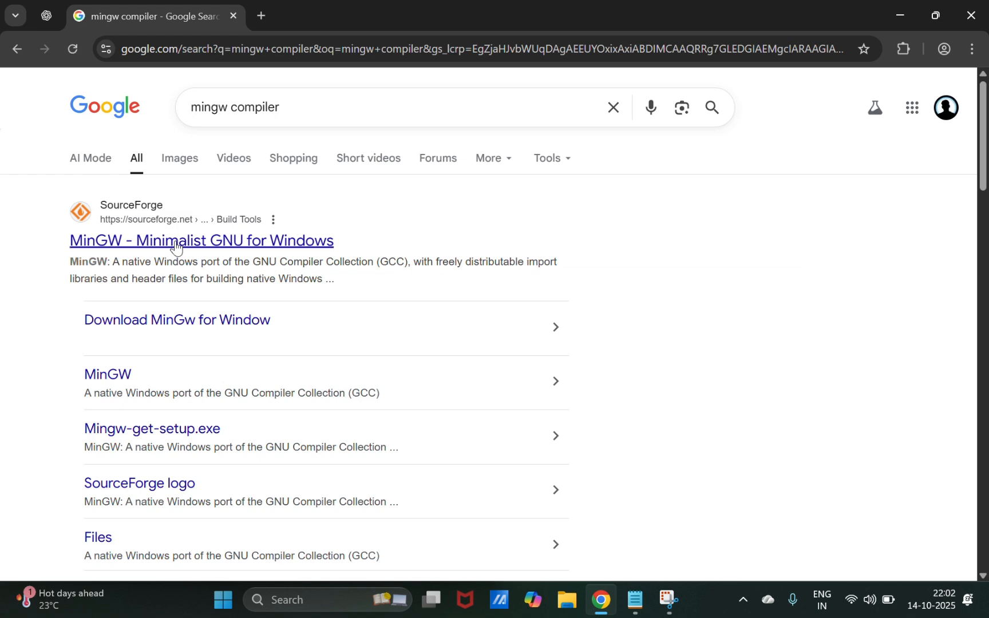
pyautogui.click(172, 242)
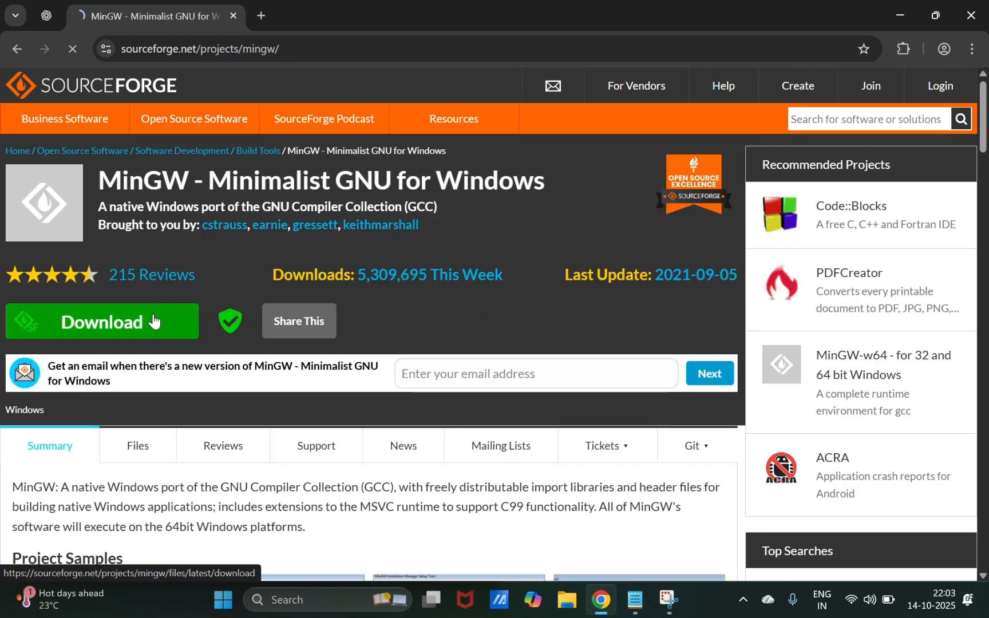
# Step: Download the MinGW installer and save it as mingw-get-setup.exe in the Downloads folder
pyautogui.click(153, 322)
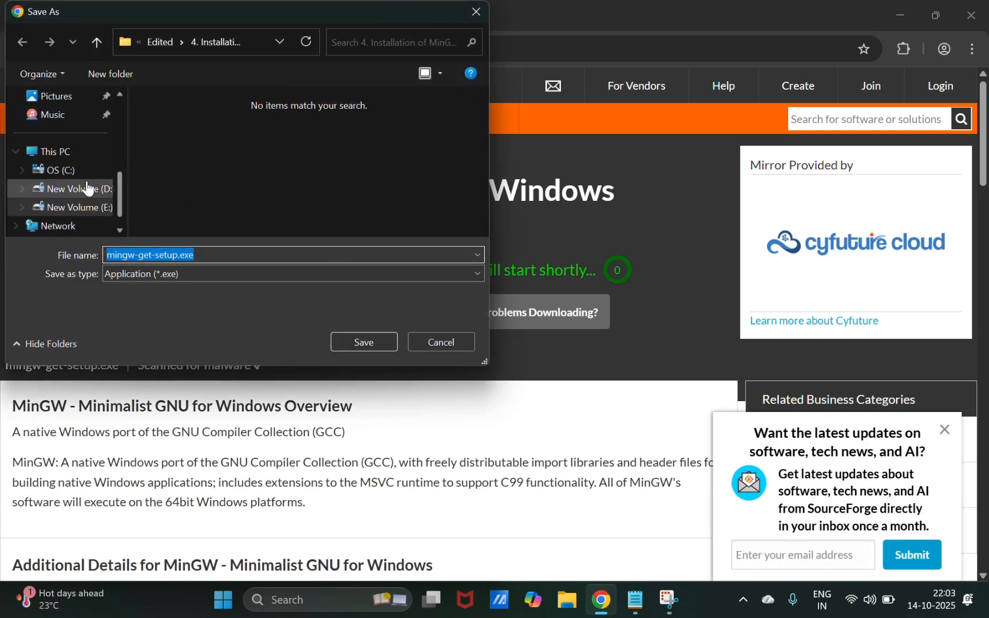
pyautogui.scroll(1, 116, 179)
pyautogui.moveTo(117, 179); pyautogui.dragTo(111, 139)
pyautogui.click(72, 169)
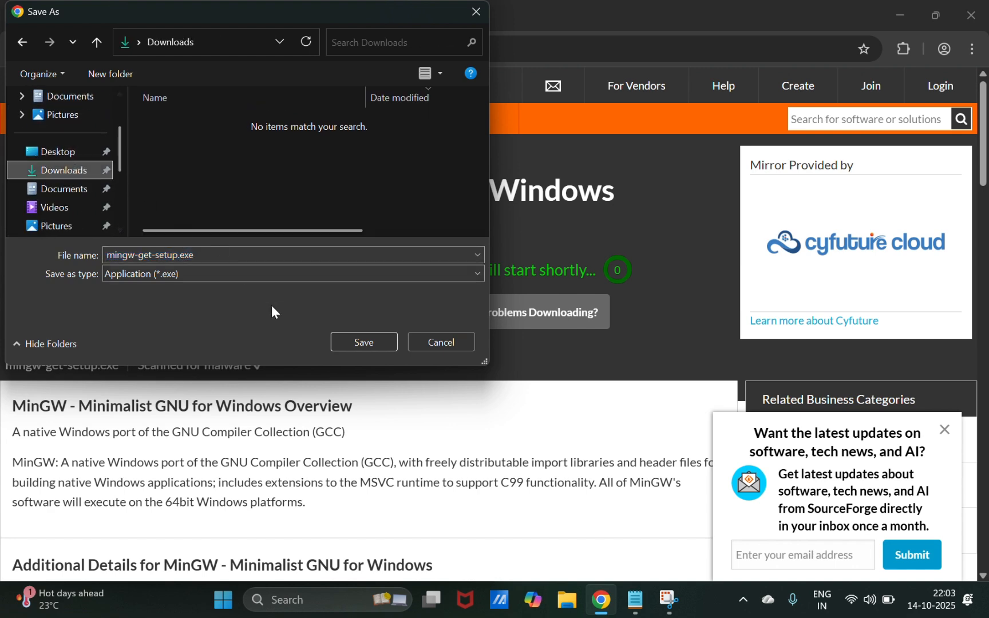
pyautogui.click(362, 342)
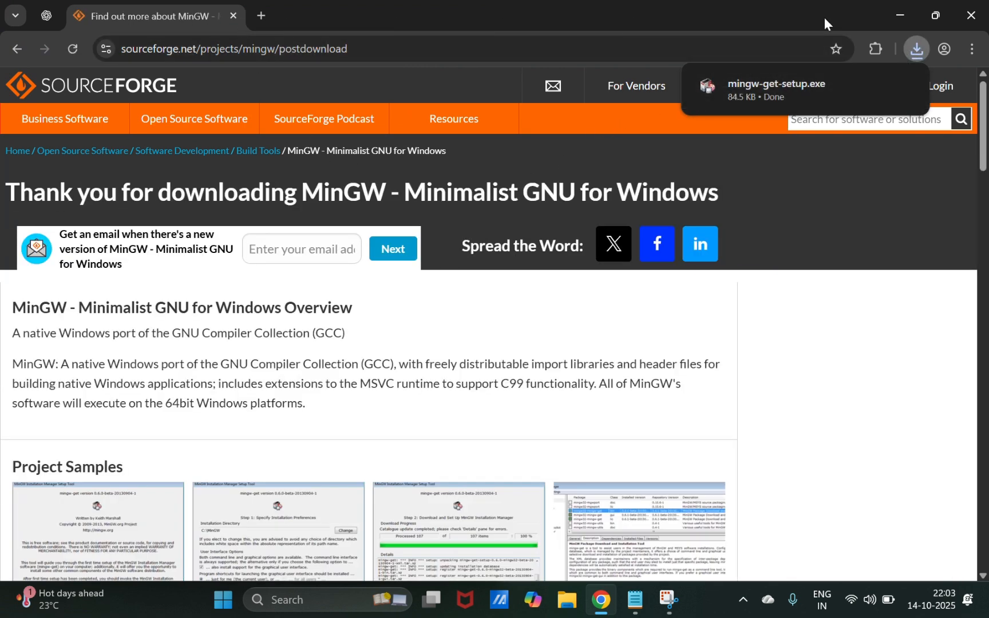
# Step: Switch to File Explorer and run mingw-get-setup.exe from the Downloads folder
pyautogui.click(897, 15)
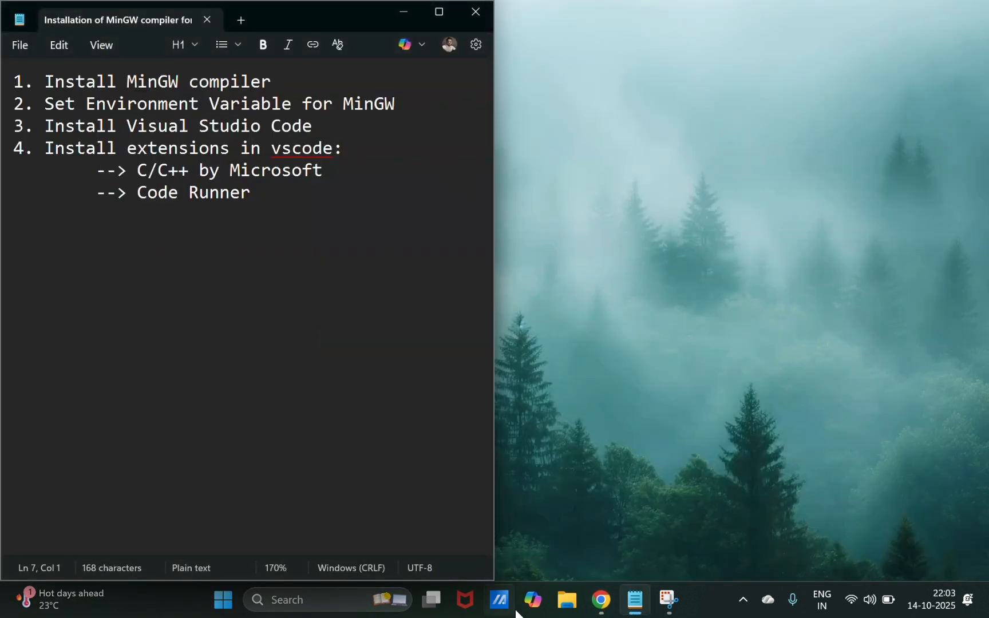
pyautogui.click(567, 600)
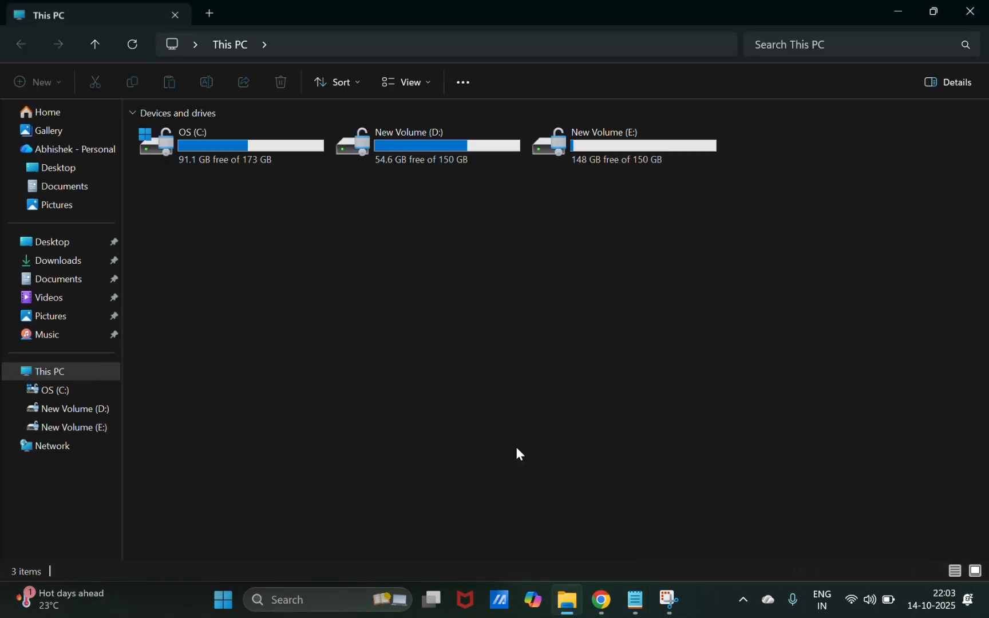
pyautogui.click(71, 263)
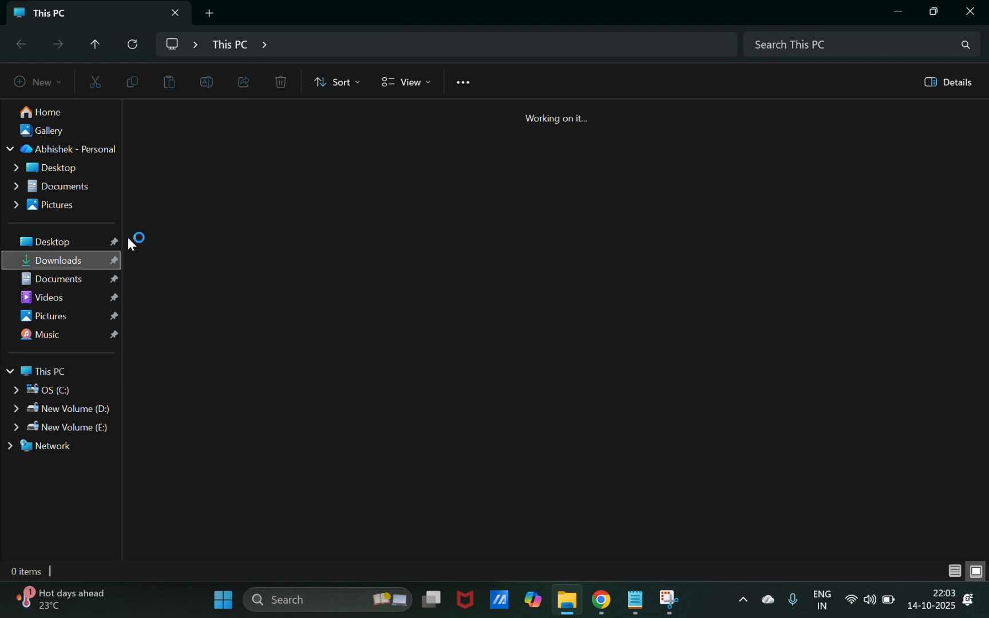
pyautogui.doubleClick(196, 156)
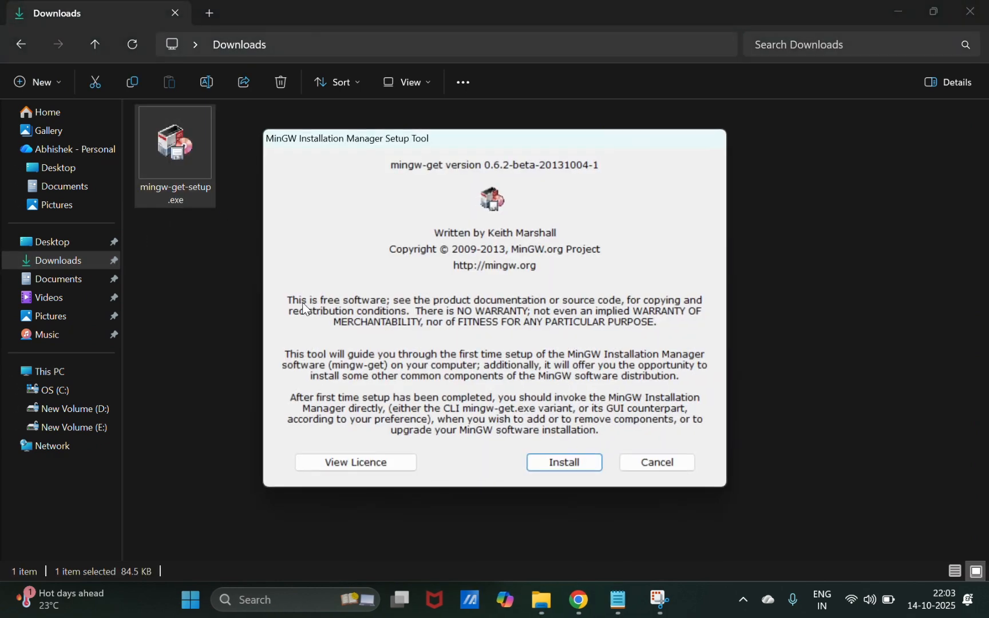
# Step: Install the MinGW Installation Manager in C:\MinGW with the default preferences and continue to its package list
pyautogui.click(569, 462)
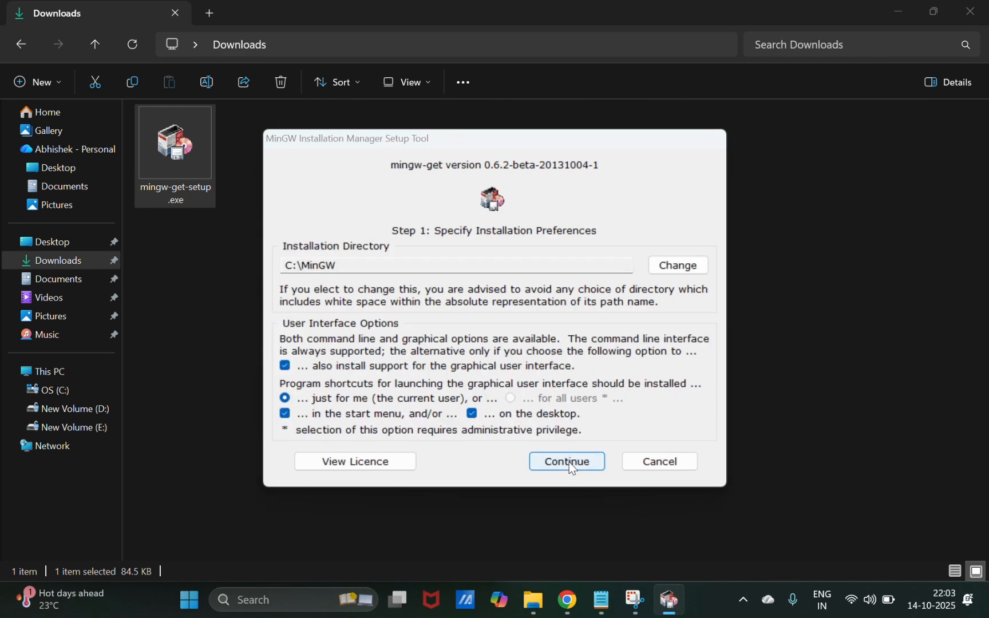
pyautogui.click(569, 462)
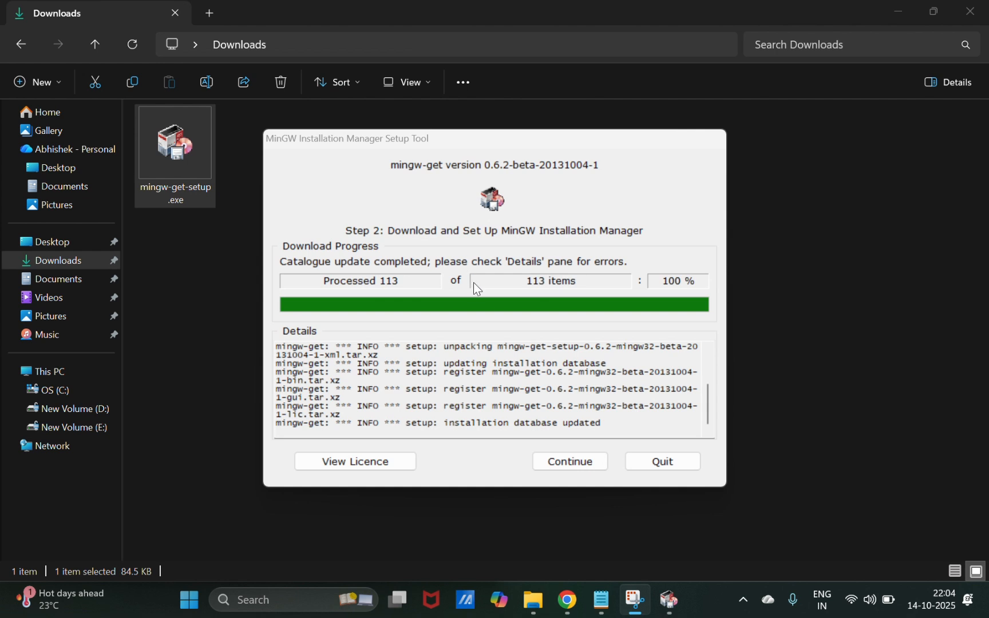
pyautogui.click(561, 459)
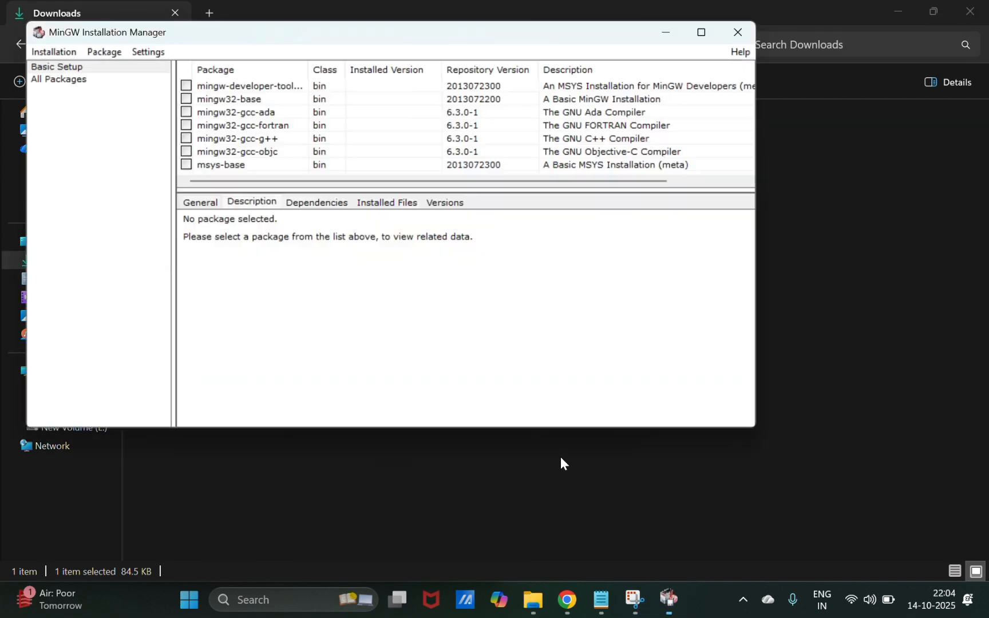
pyautogui.moveTo(309, 33); pyautogui.dragTo(349, 103)
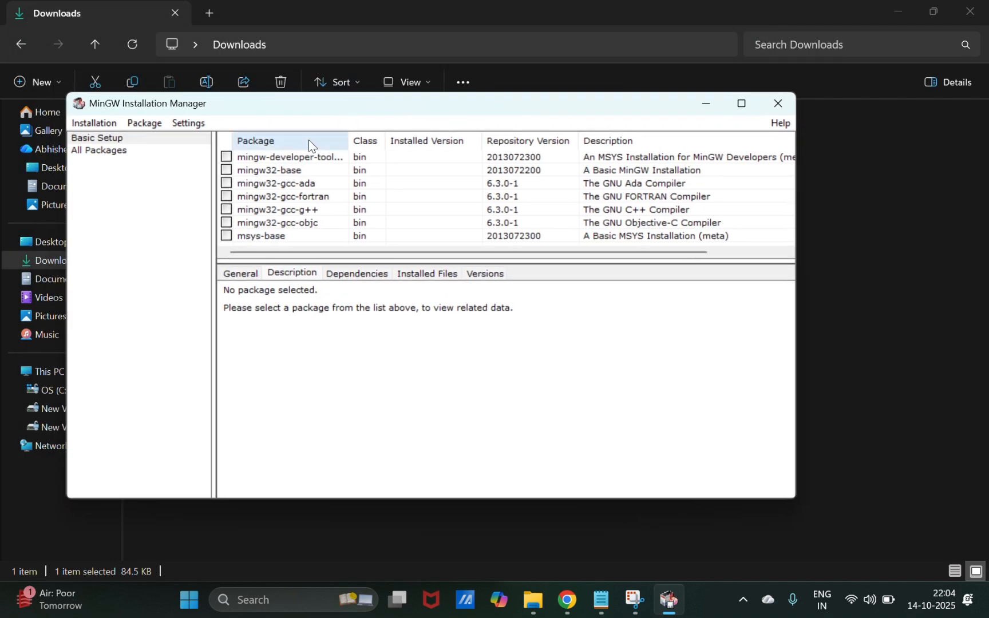
# Step: Mark the MinGW developer tools, mingw32-base, mingw32-gcc-g++ and mingw32-gcc-objc packages for installation
pyautogui.click(226, 158)
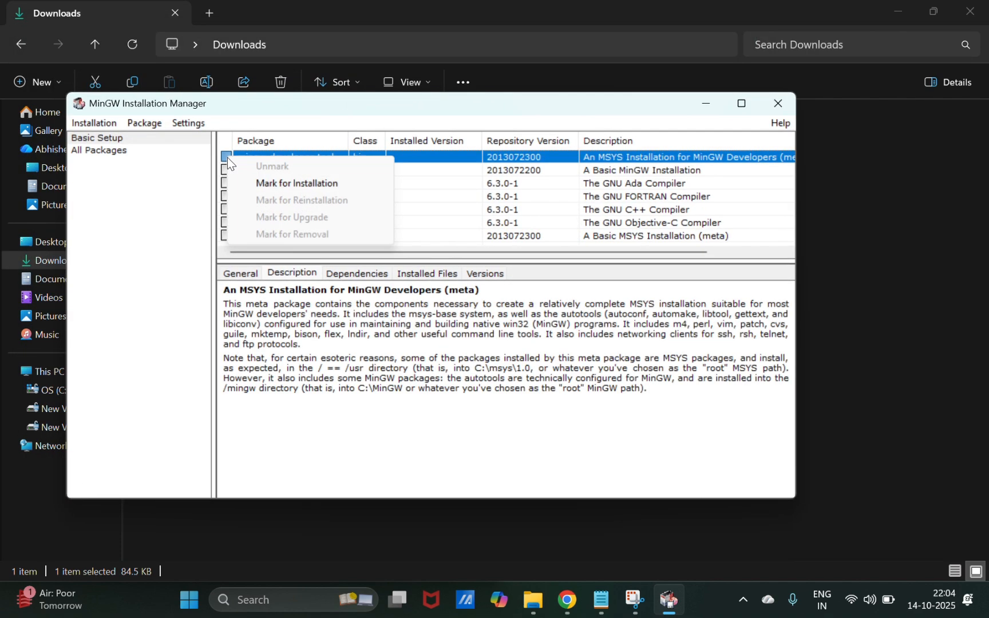
pyautogui.click(275, 184)
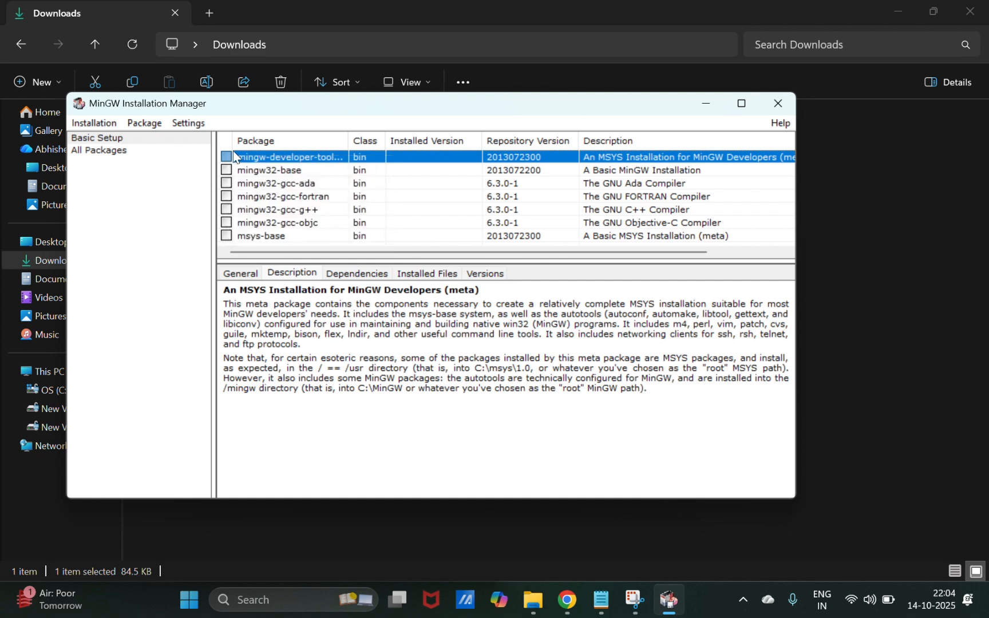
pyautogui.click(228, 171)
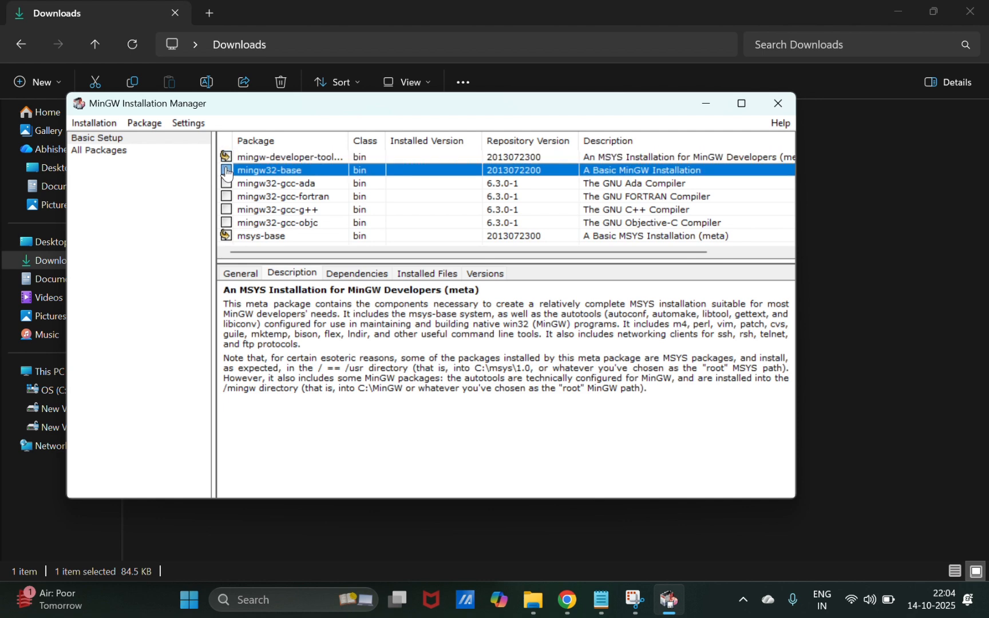
pyautogui.click(260, 192)
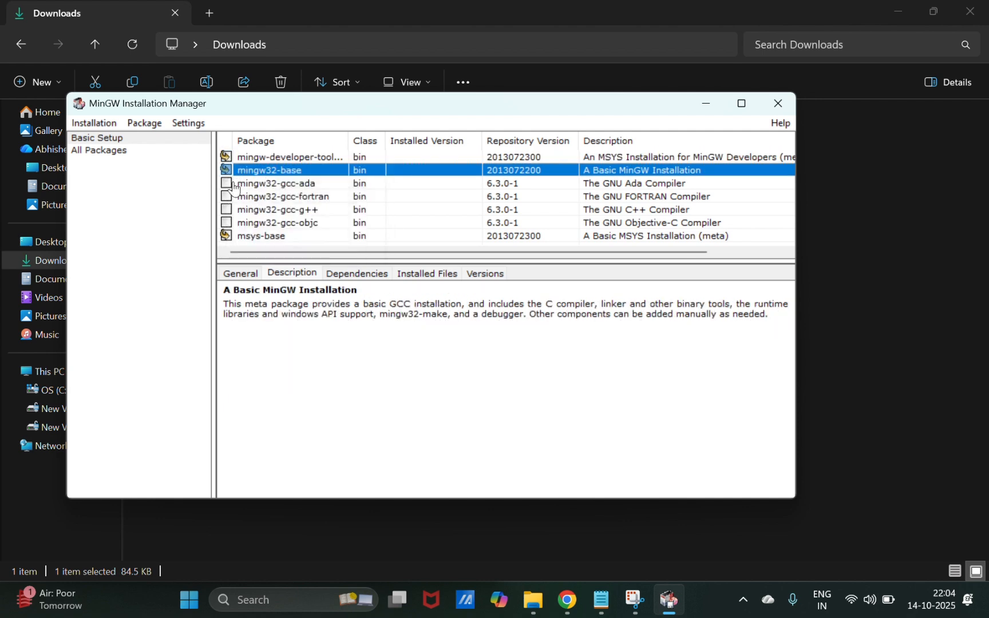
pyautogui.click(228, 210)
pyautogui.click(261, 237)
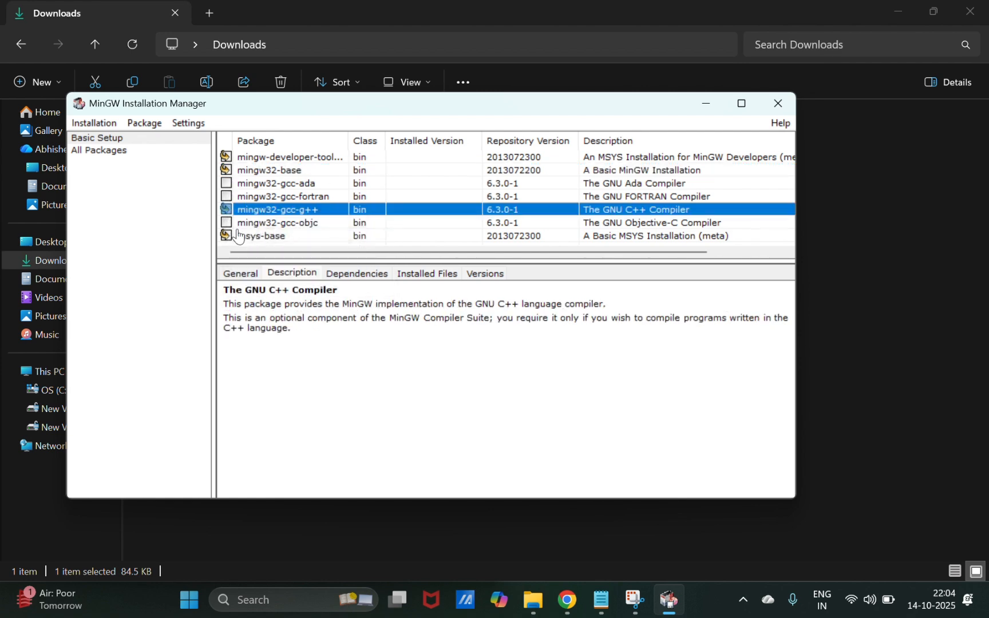
pyautogui.click(226, 222)
pyautogui.click(263, 246)
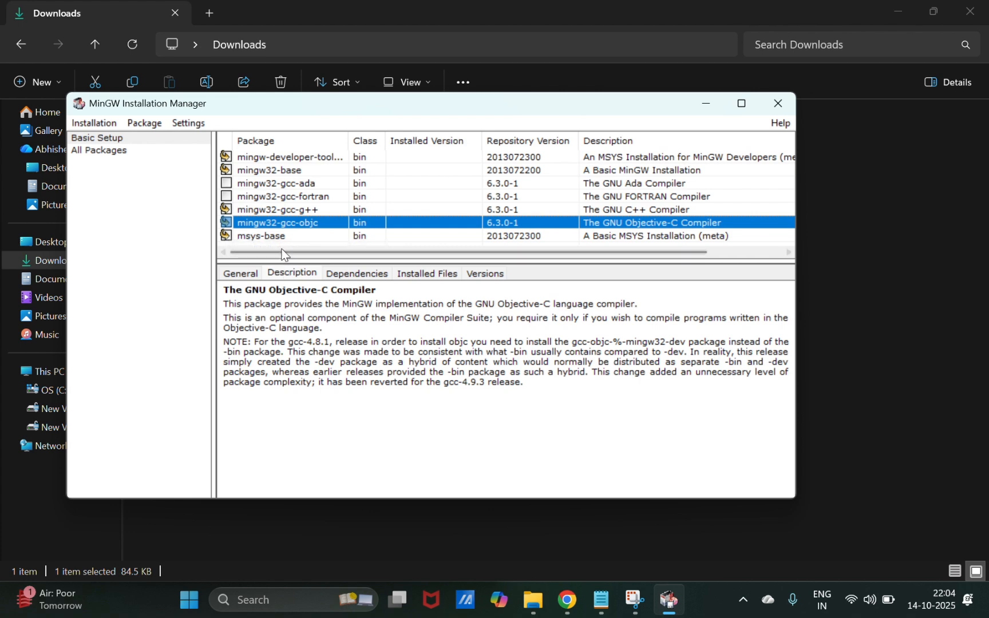
pyautogui.moveTo(653, 251)
pyautogui.mouseDown()
pyautogui.moveTo(720, 253)
pyautogui.moveTo(635, 254)
pyautogui.mouseUp()
# Step: Apply the pending changes to download and install the marked packages
pyautogui.click(100, 124)
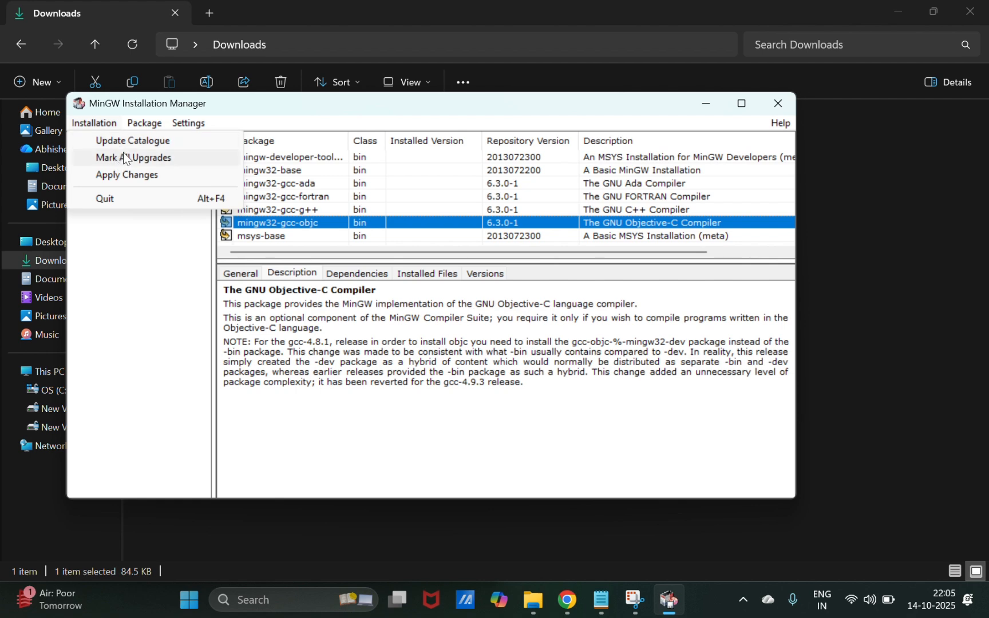
pyautogui.click(128, 173)
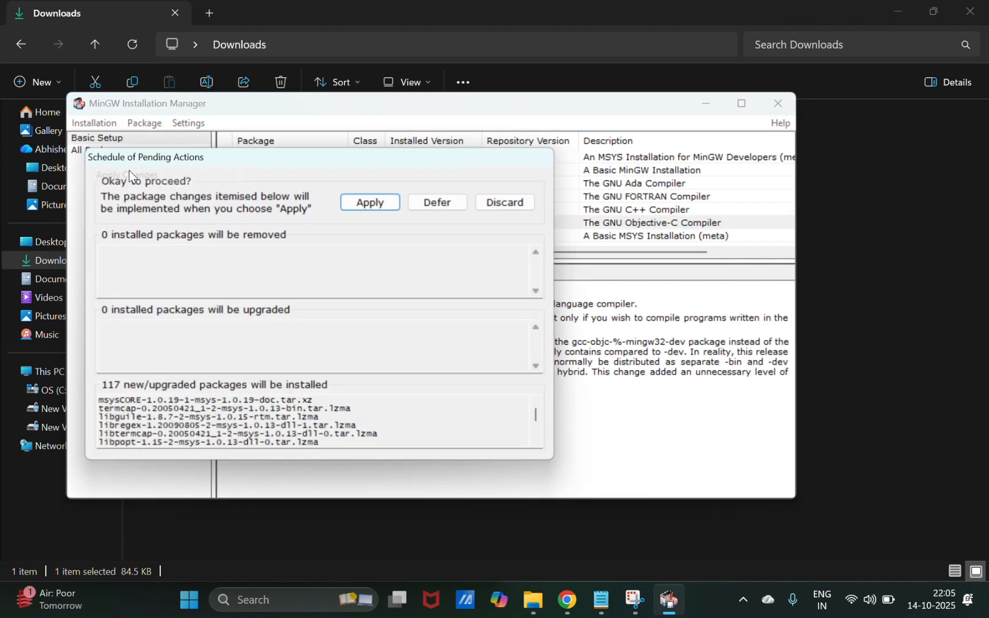
pyautogui.click(375, 203)
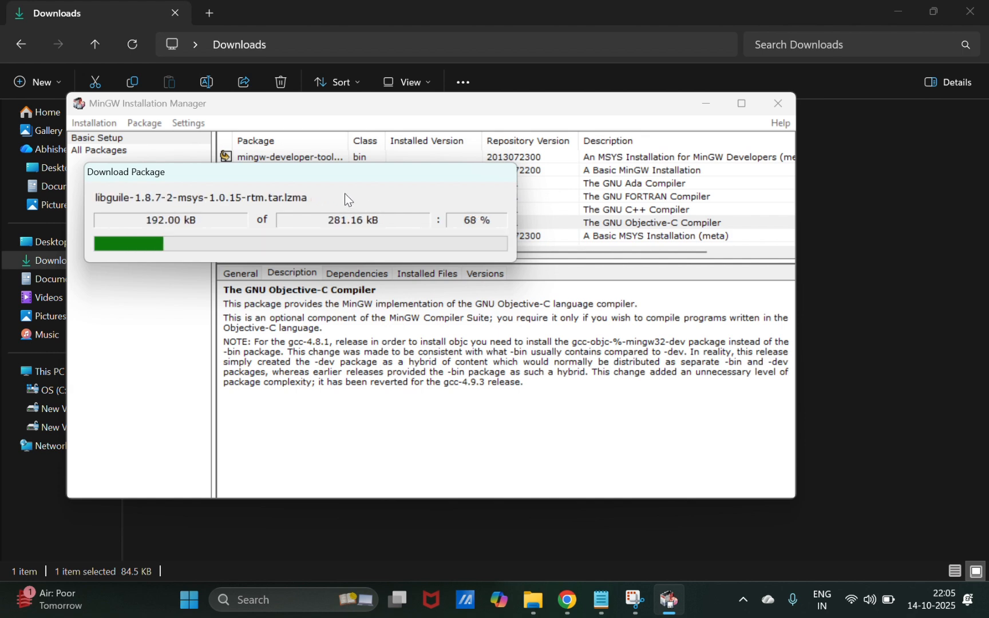
pyautogui.moveTo(341, 175); pyautogui.dragTo(457, 299)
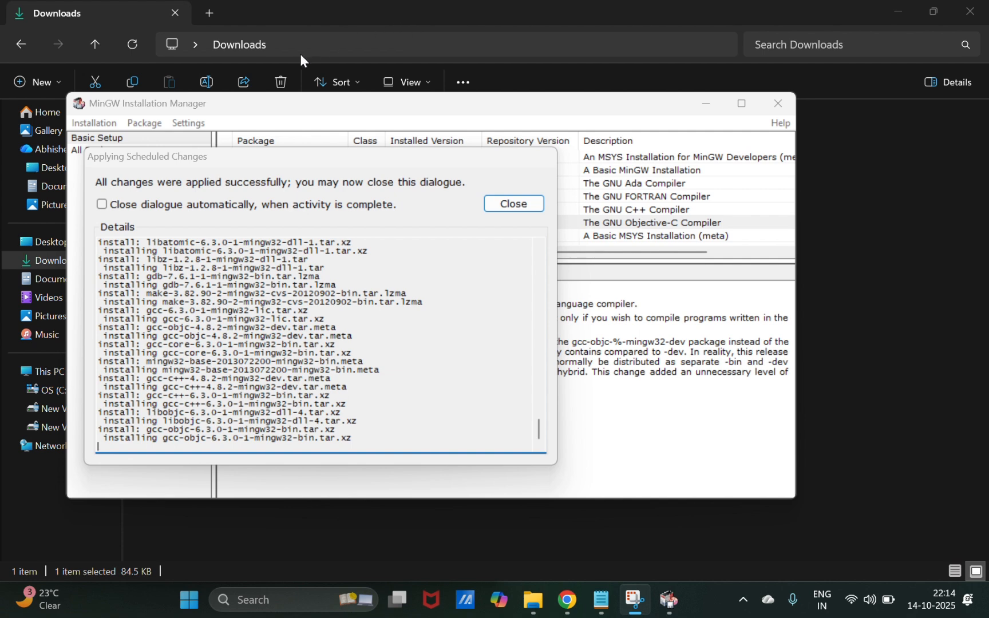
# Step: Close the Applying Scheduled Changes dialogue and exit the MinGW Installation Manager
pyautogui.click(115, 182)
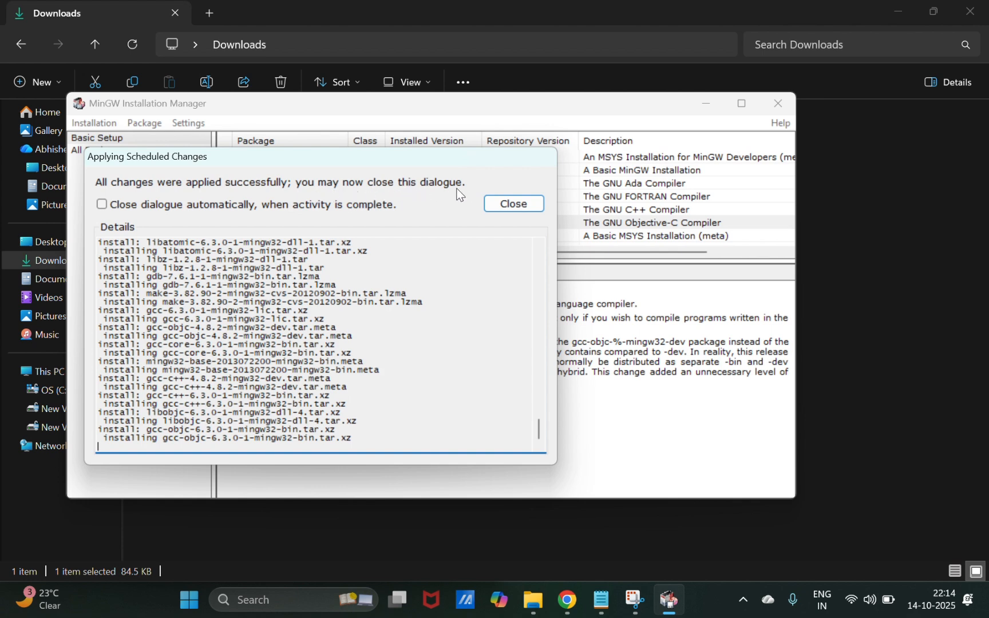
pyautogui.click(502, 205)
pyautogui.click(190, 248)
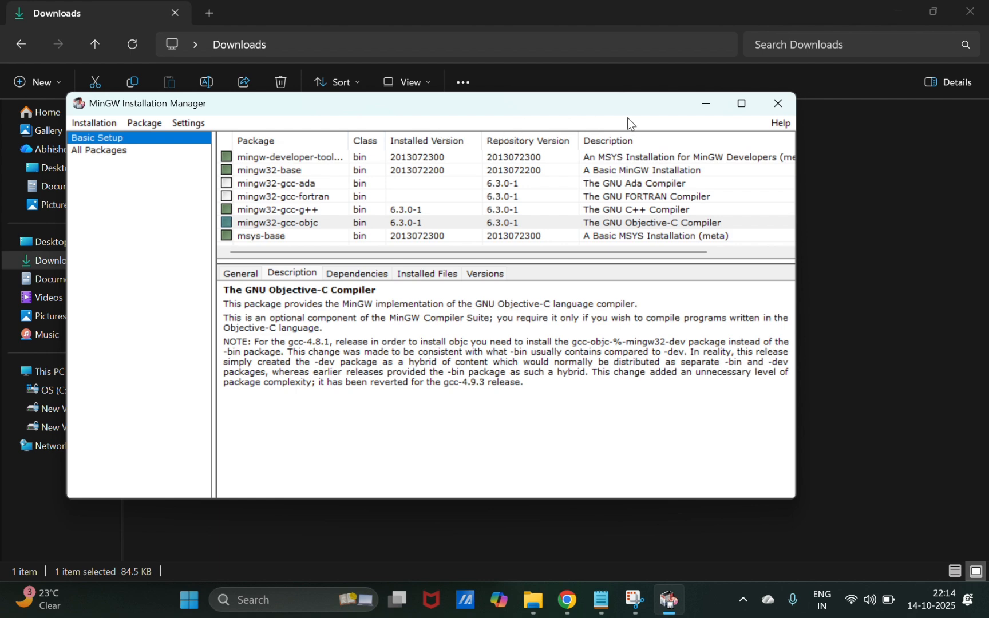
pyautogui.click(778, 103)
pyautogui.click(577, 210)
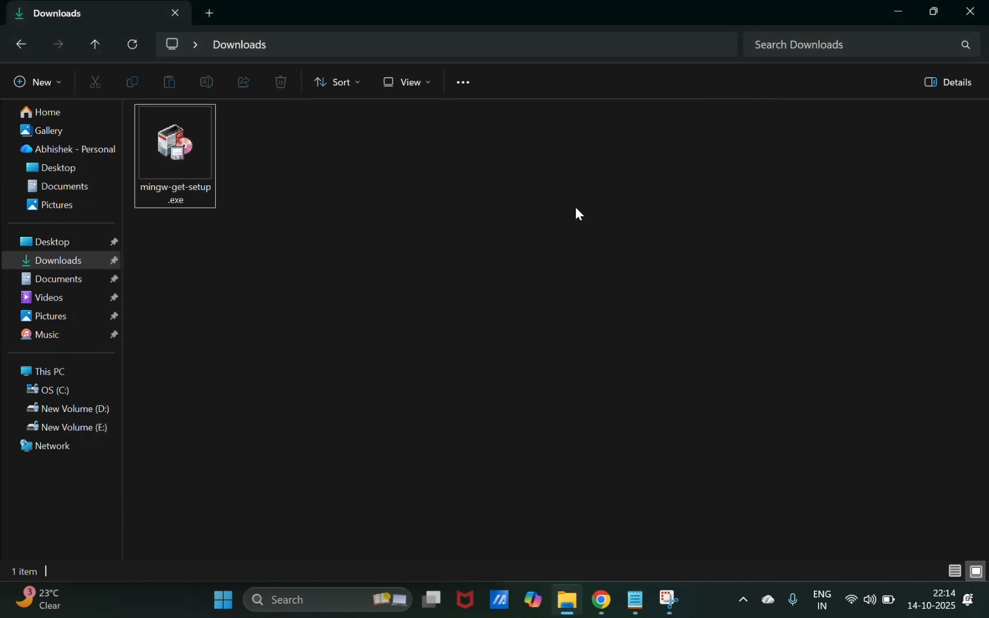
# Step: Open Command Prompt and run g++ --version to check whether the compiler is available
pyautogui.click(326, 599)
pyautogui.write('cm')
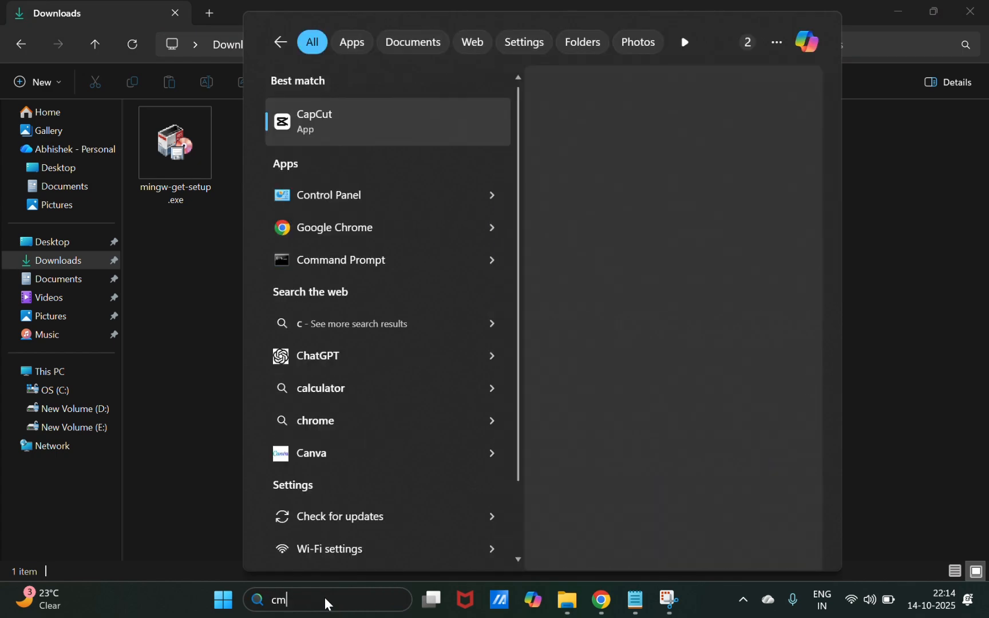
pyautogui.write('d')
pyautogui.press('Return')
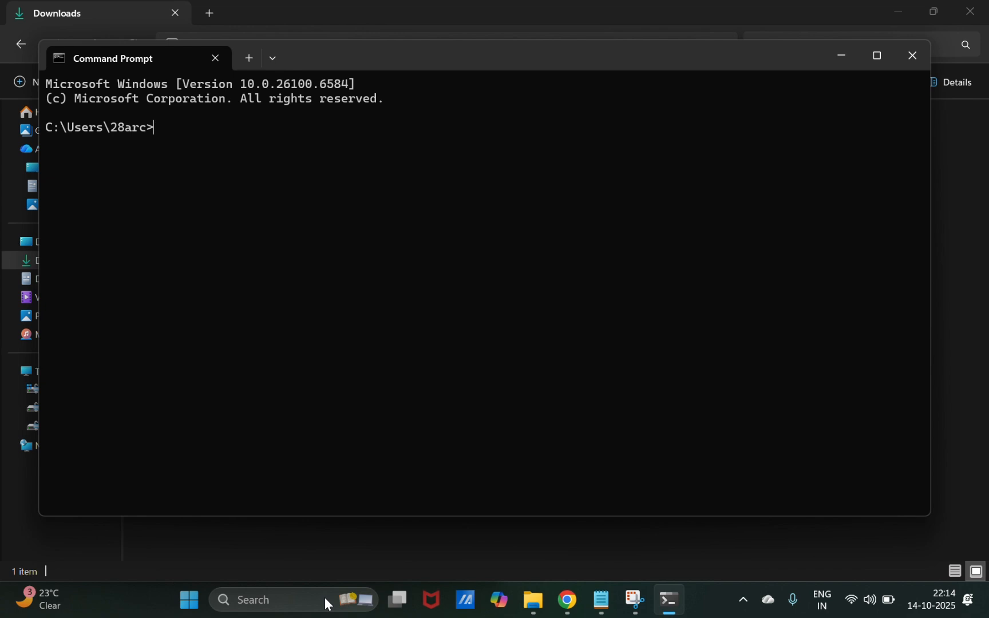
pyautogui.write('g++ --version')
pyautogui.press('Return')
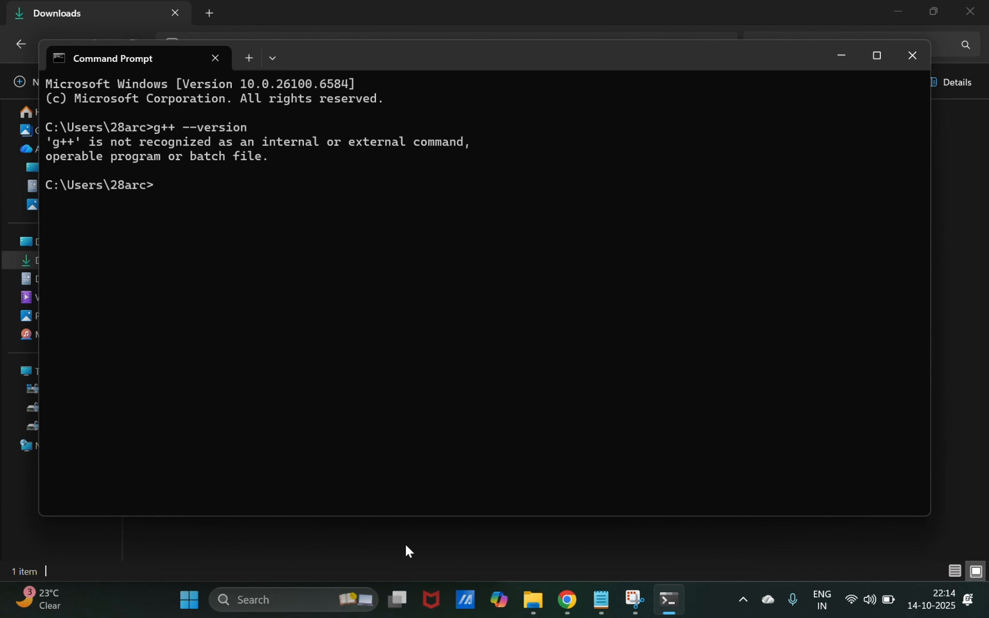
pyautogui.moveTo(328, 145); pyautogui.dragTo(429, 144)
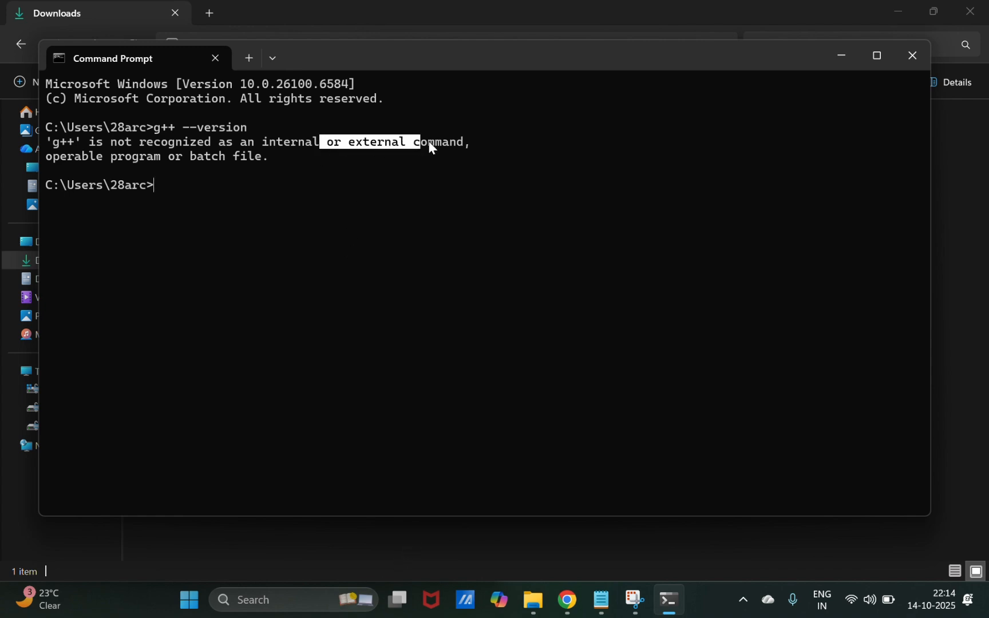
# Step: Arrange Command Prompt side by side with the Notepad installation notes and highlight the environment variable item in the notes
pyautogui.click(282, 172)
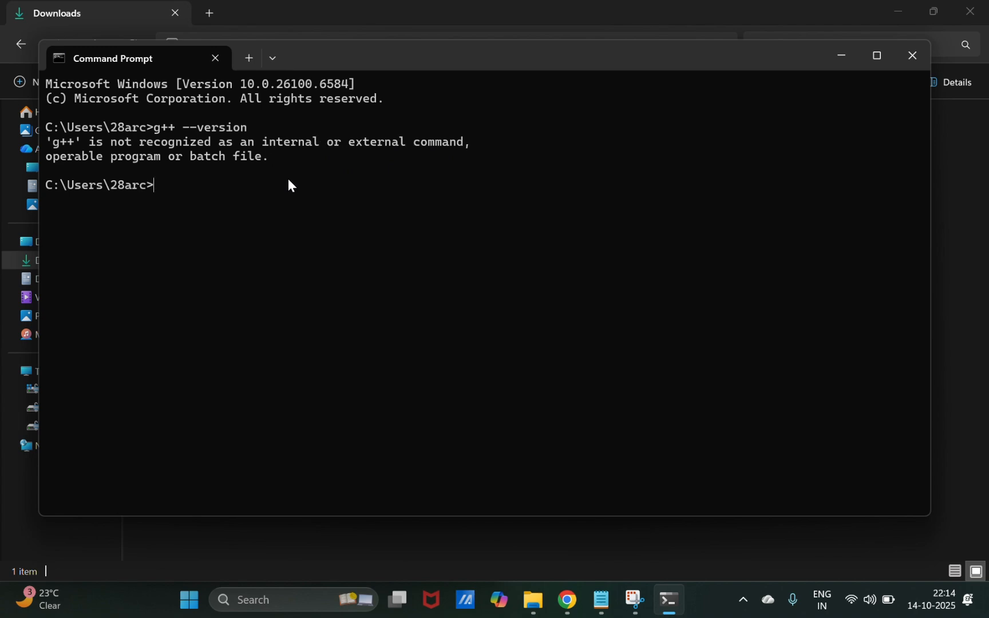
pyautogui.press('super+Right')
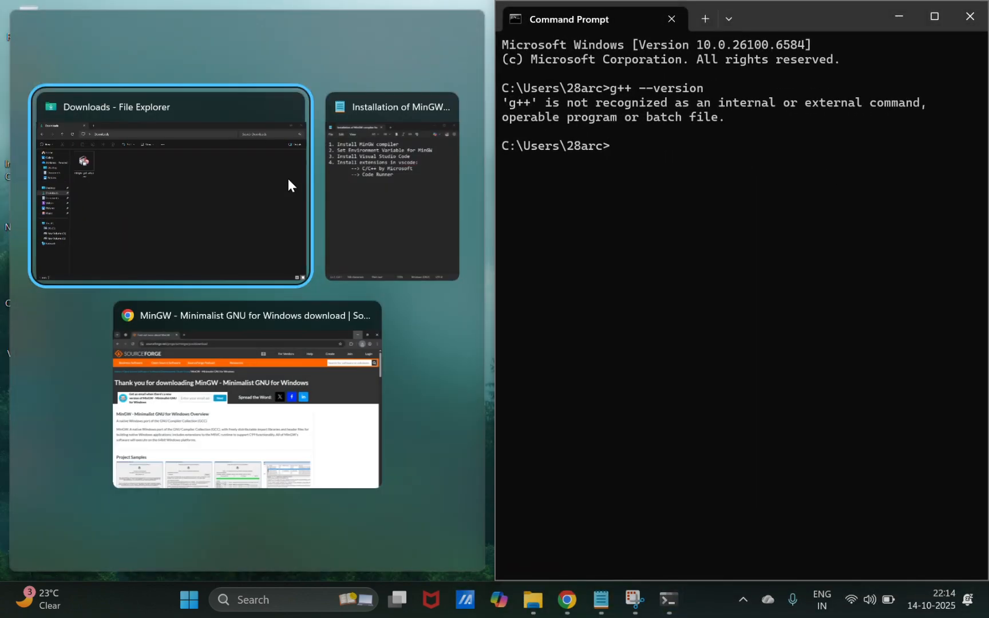
pyautogui.click(346, 179)
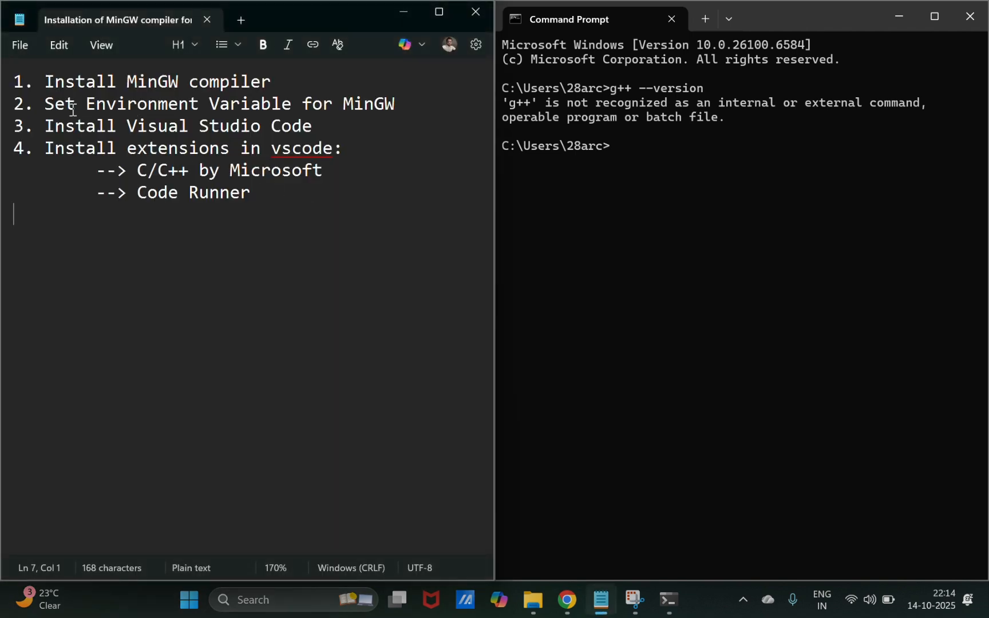
pyautogui.moveTo(48, 103); pyautogui.dragTo(385, 103)
pyautogui.click(400, 125)
# Step: Search Windows for env and open the system environment variables settings
pyautogui.click(297, 608)
pyautogui.write('env')
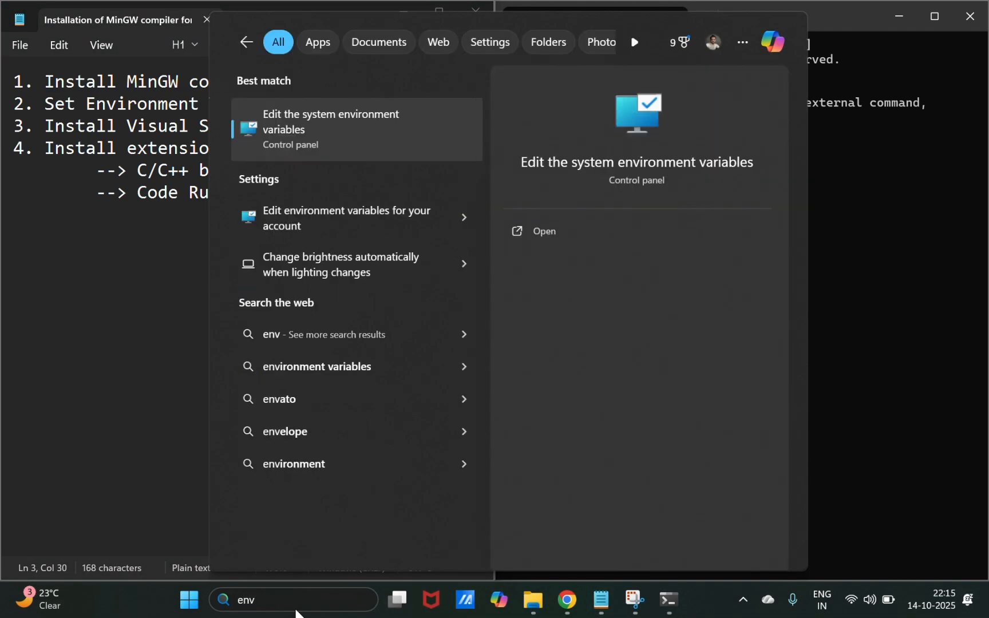
pyautogui.press('Return')
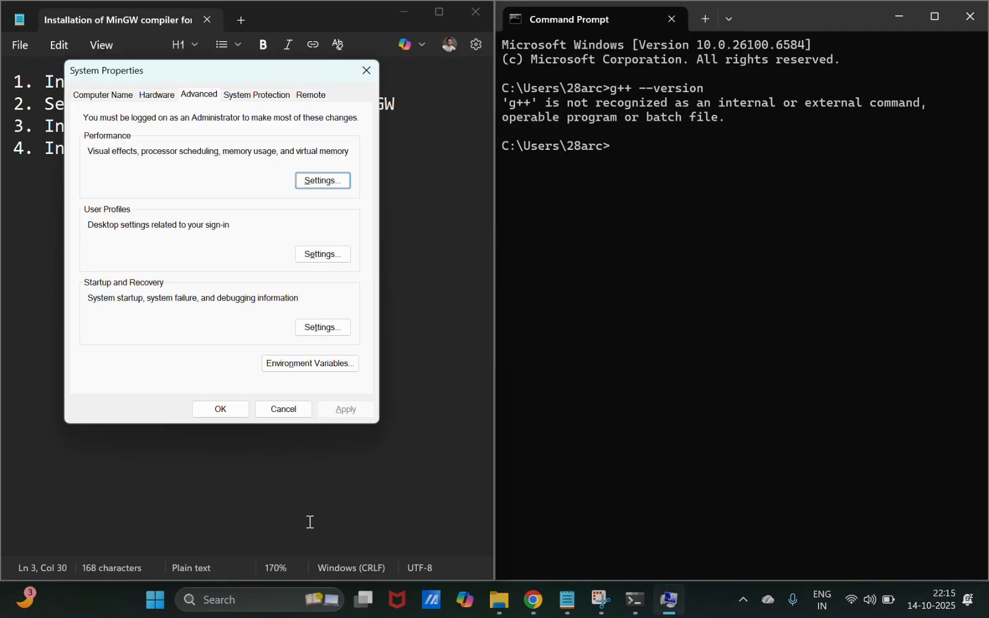
# Step: In File Explorer, go to the MinGW bin folder on drive C, copy its path C:\MinGW\bin, and close the window
pyautogui.click(499, 600)
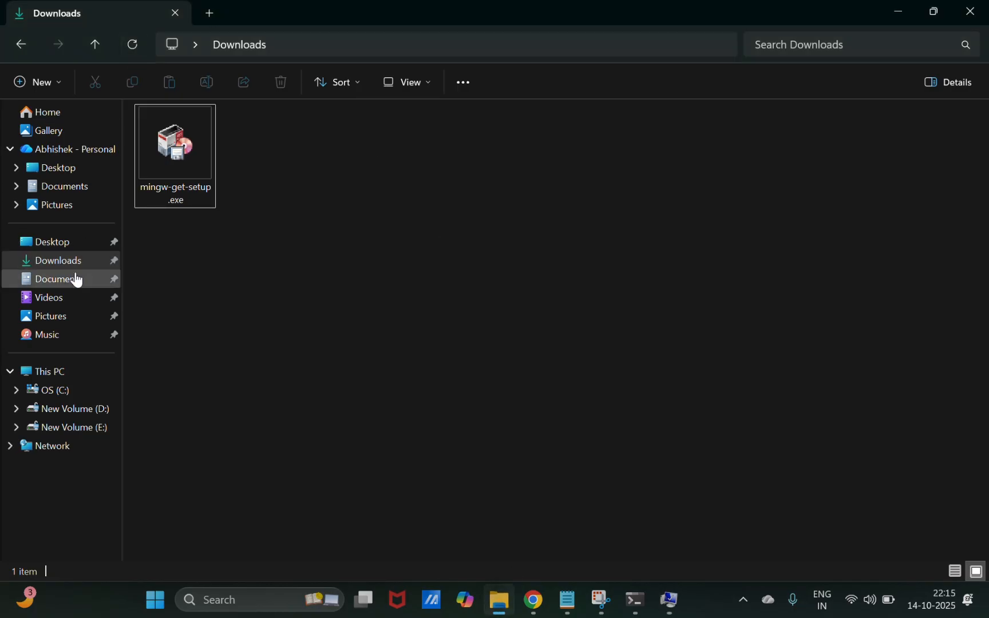
pyautogui.click(66, 372)
pyautogui.doubleClick(207, 146)
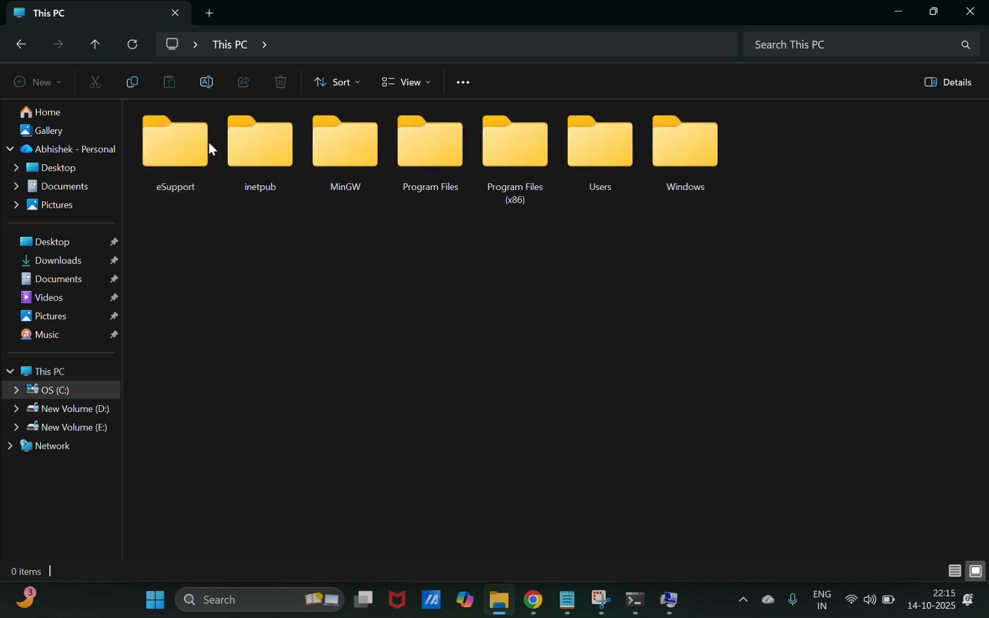
pyautogui.click(334, 169)
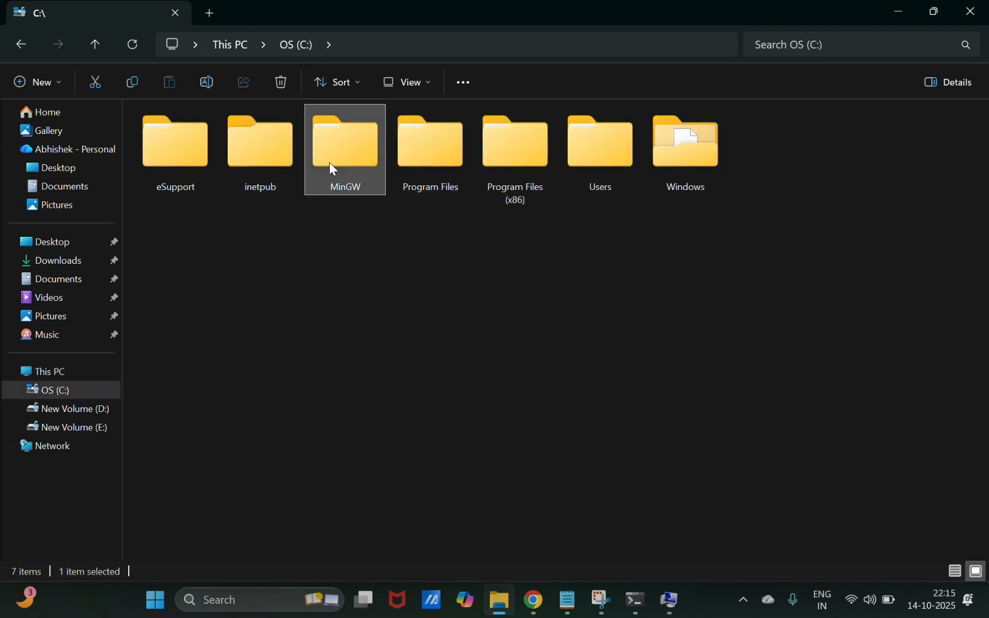
pyautogui.doubleClick(331, 165)
pyautogui.doubleClick(188, 157)
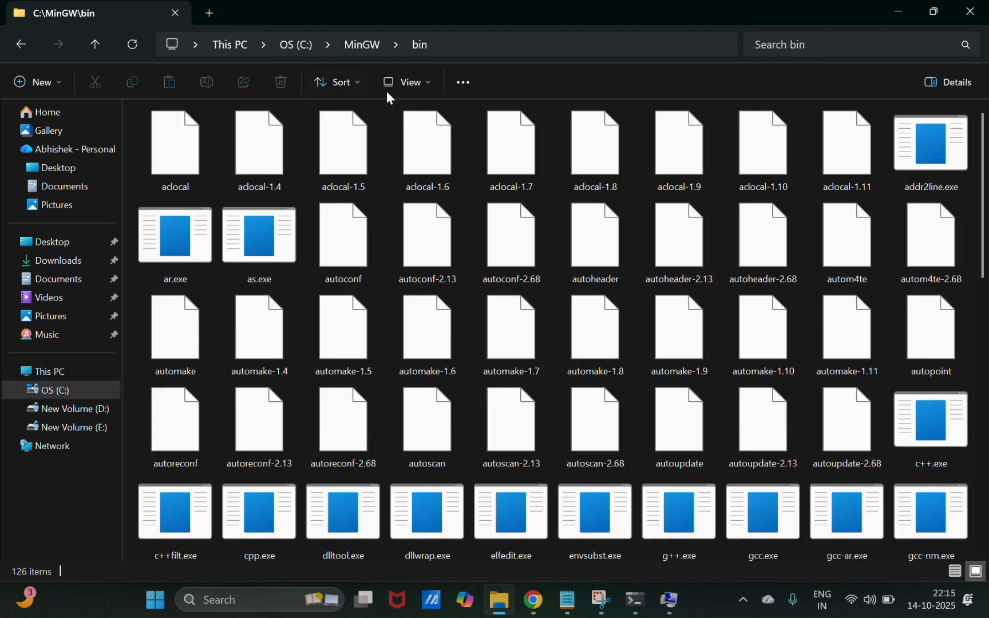
pyautogui.click(511, 47)
pyautogui.click(609, 48)
pyautogui.hotkey('ctrl', 'c')
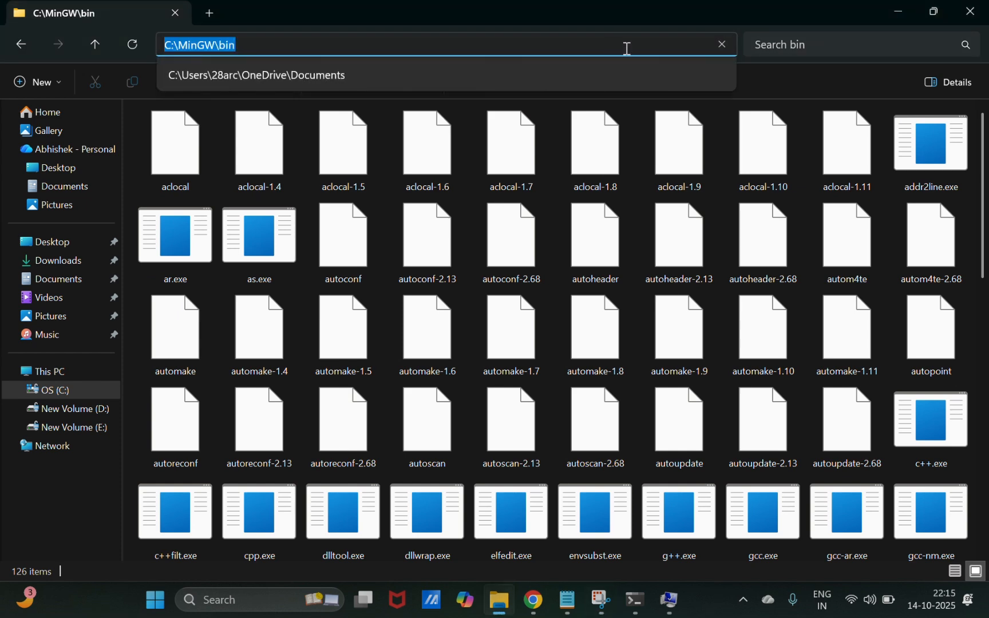
pyautogui.click(970, 11)
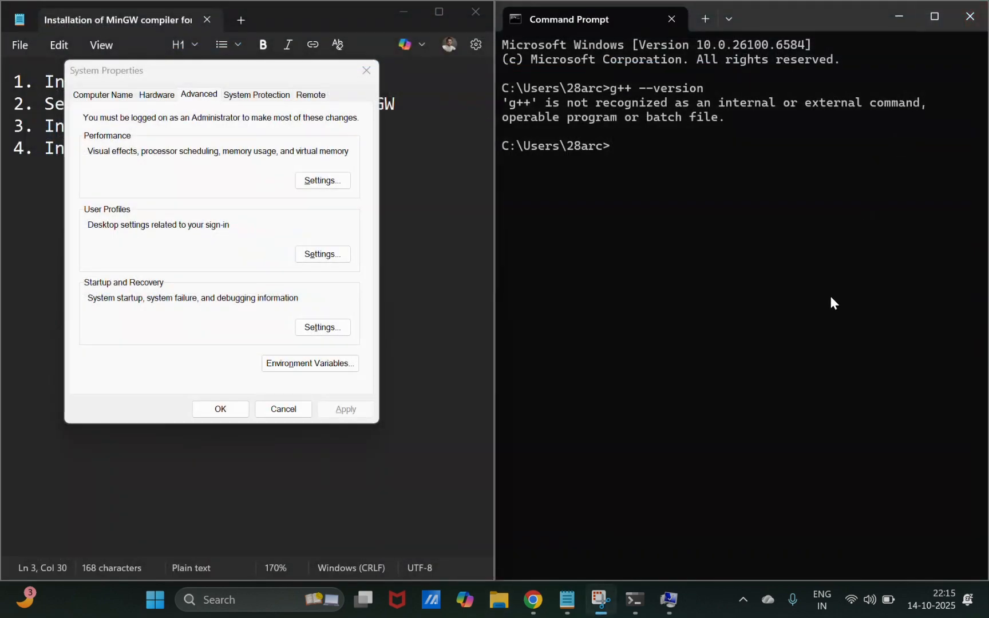
# Step: Add the copied path C:\MinGW\bin as a new entry in the system Path variable and confirm all the dialogs
pyautogui.click(309, 366)
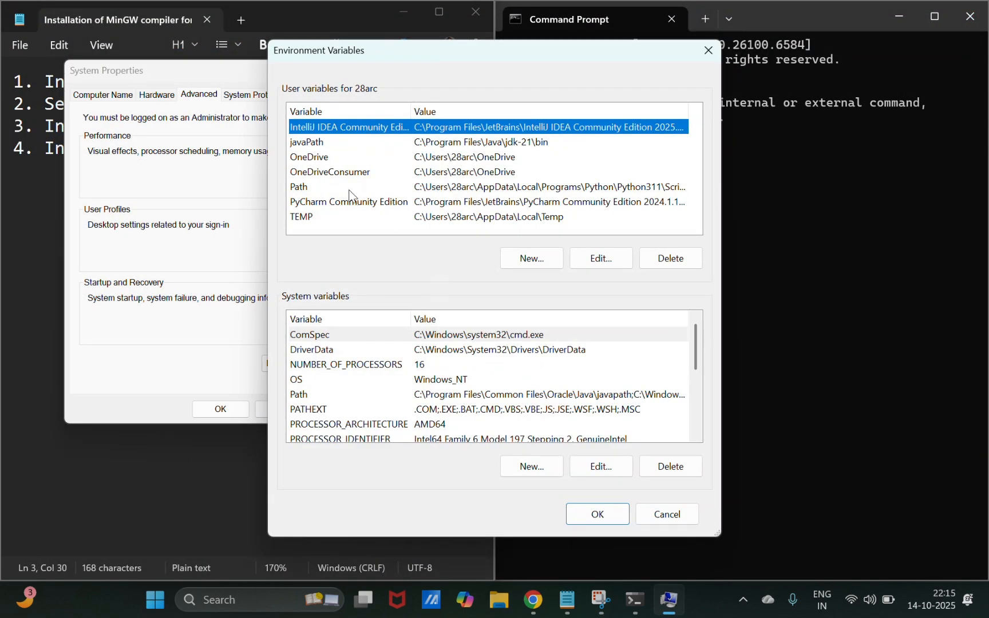
pyautogui.click(363, 395)
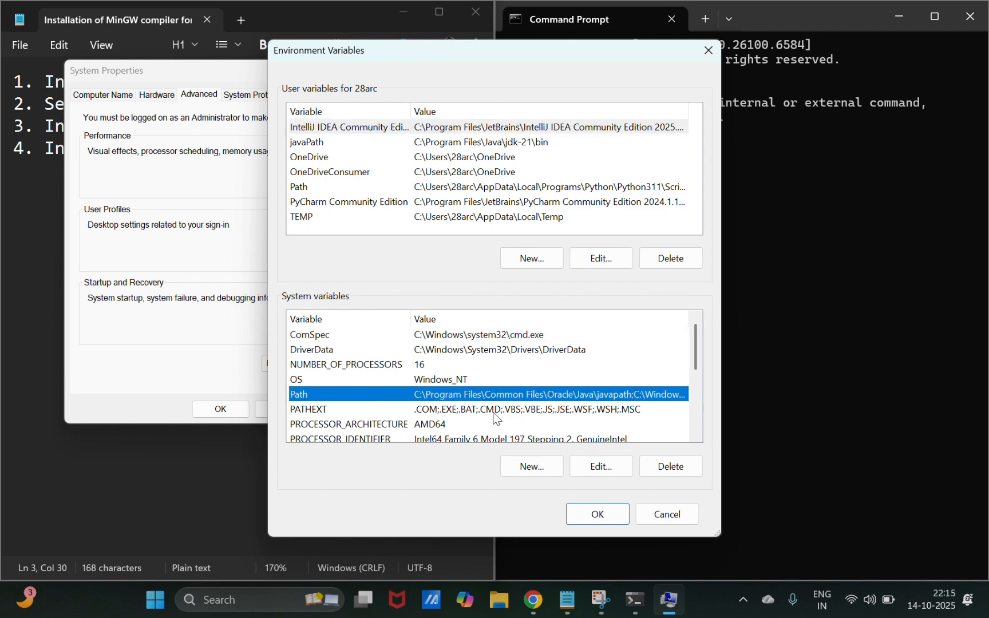
pyautogui.click(590, 466)
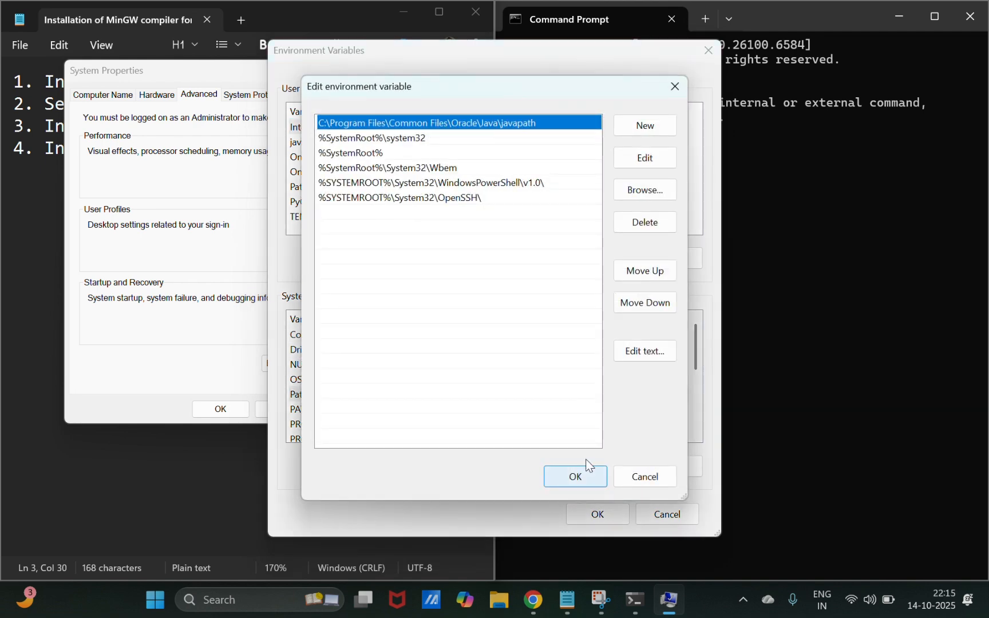
pyautogui.click(402, 204)
pyautogui.click(656, 127)
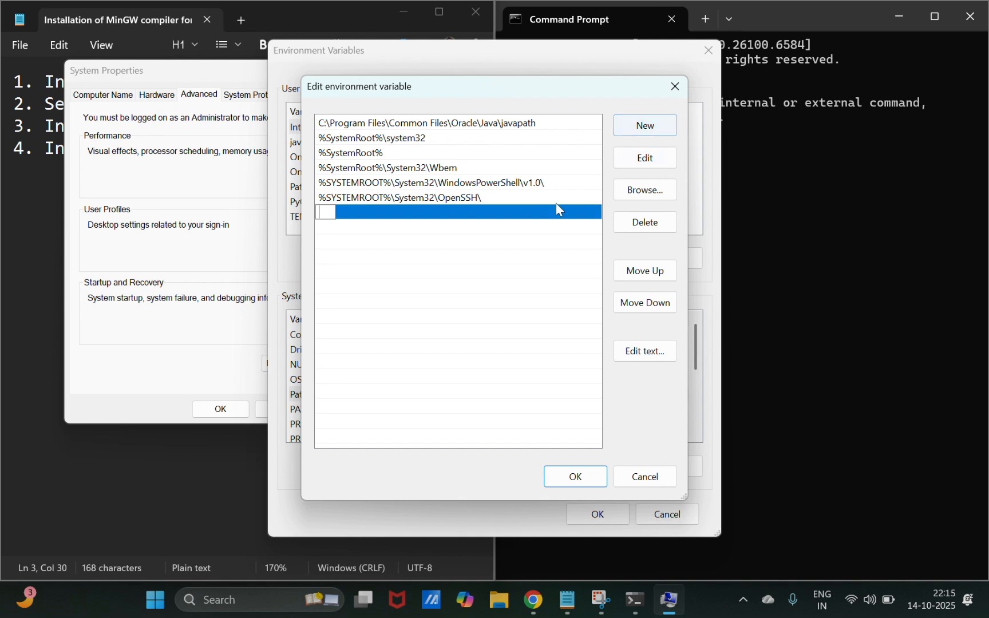
pyautogui.hotkey('ctrl', 'v')
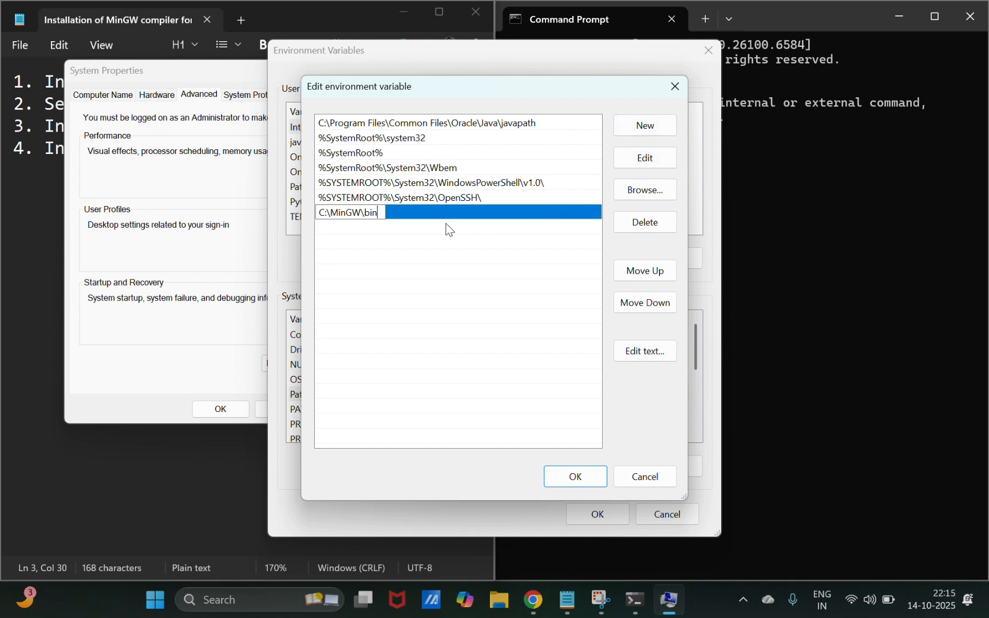
pyautogui.click(465, 265)
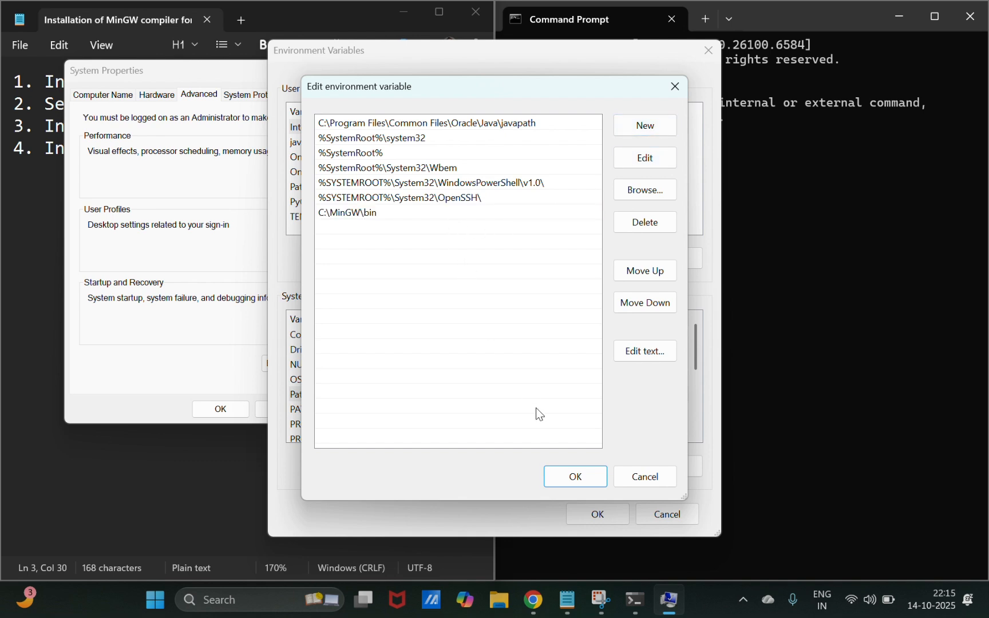
pyautogui.click(576, 476)
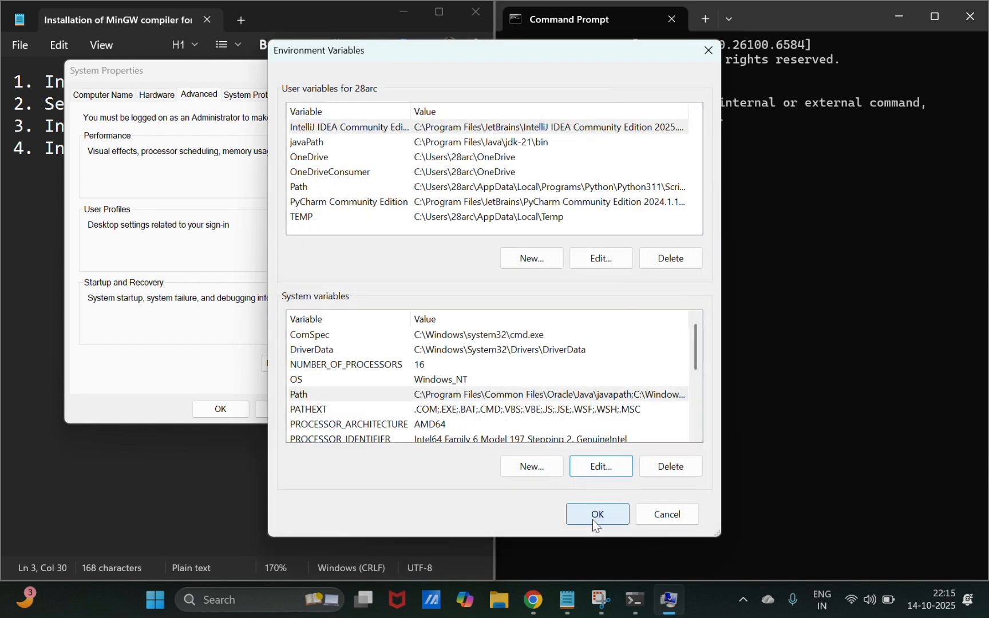
pyautogui.click(595, 515)
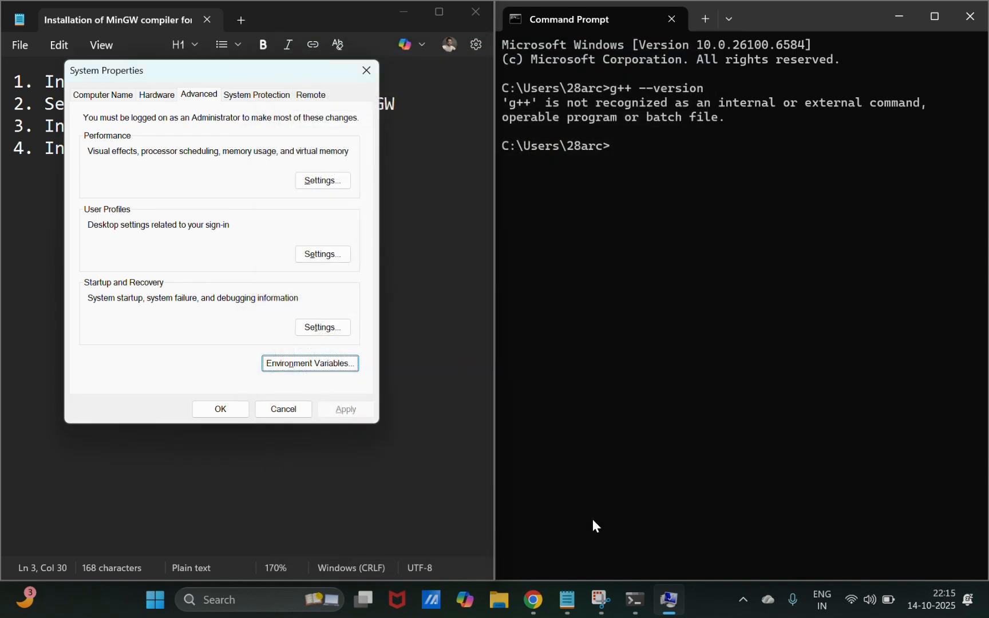
pyautogui.click(200, 410)
pyautogui.click(258, 366)
pyautogui.click(684, 275)
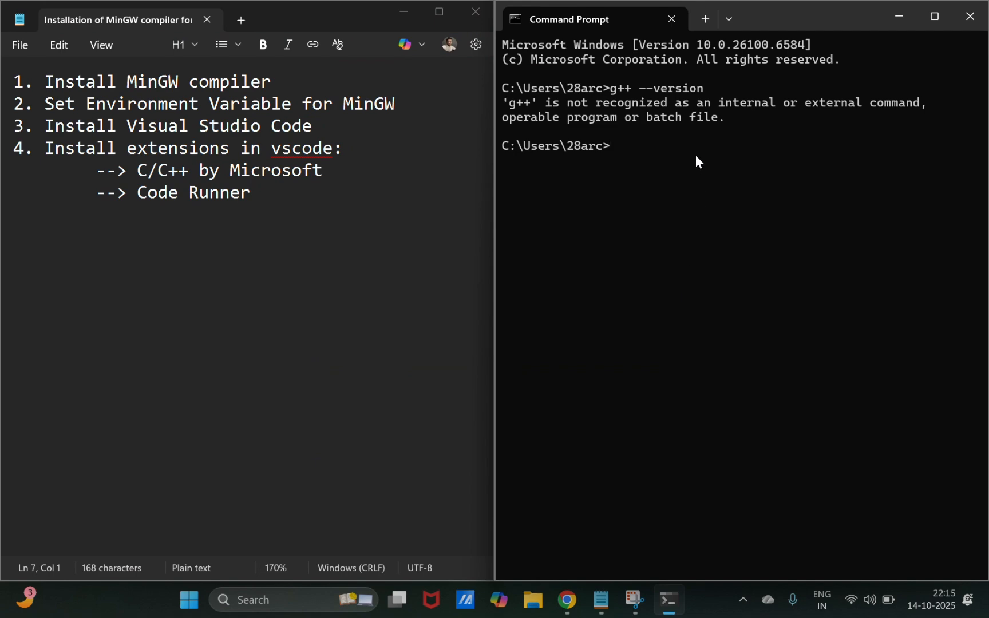
# Step: Restart Command Prompt, run g++ --version to verify the compiler installation, and close the window
pyautogui.click(673, 20)
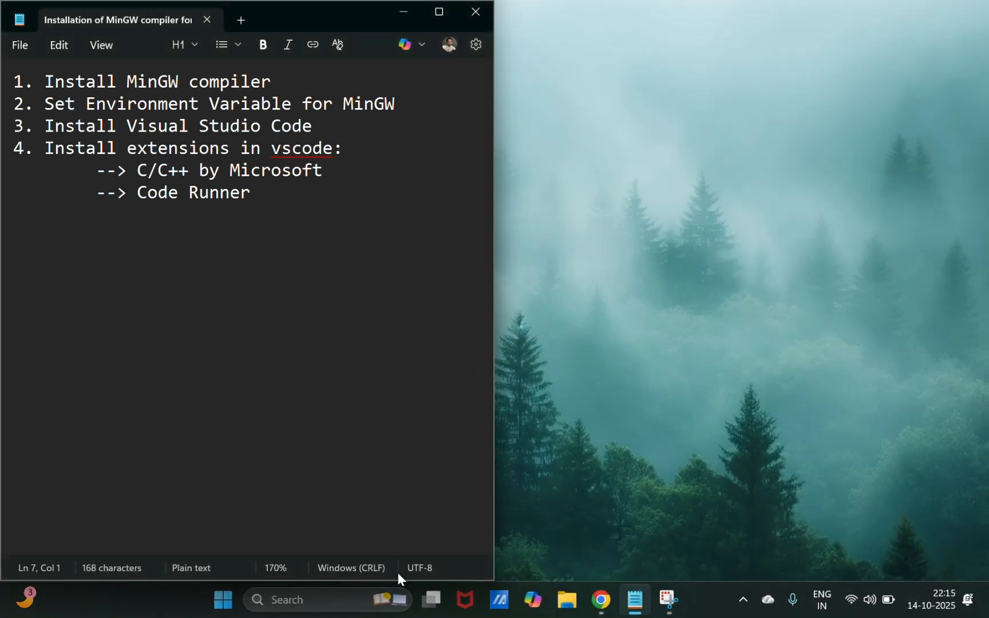
pyautogui.click(353, 604)
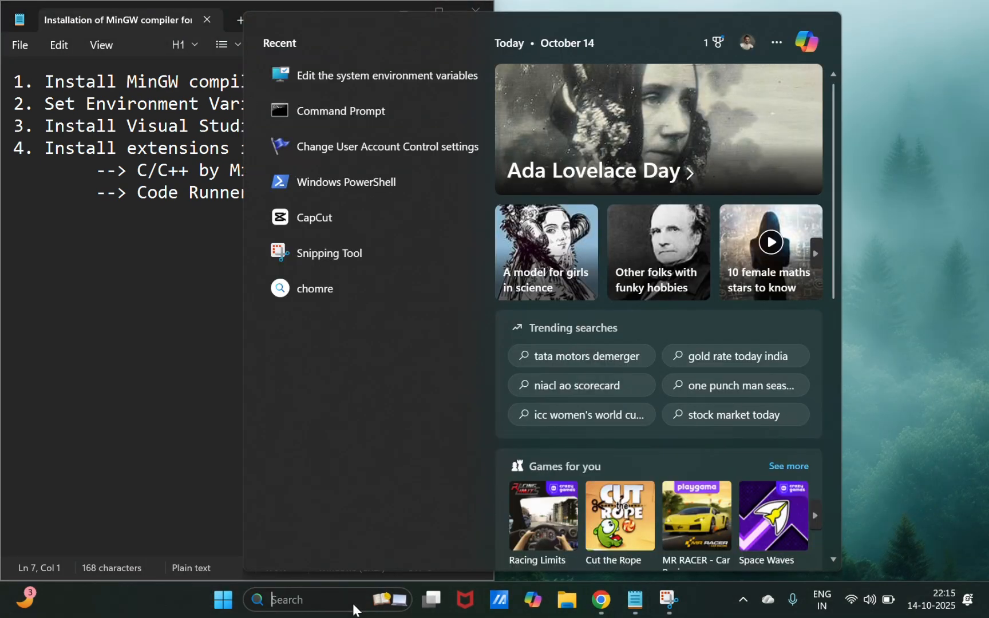
pyautogui.write('cmd')
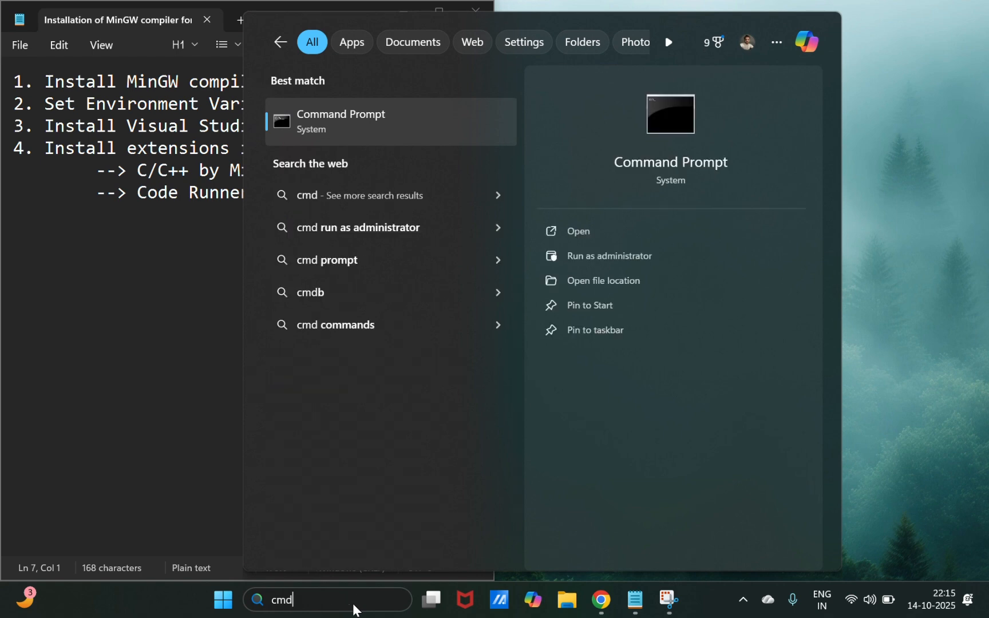
pyautogui.press('Return')
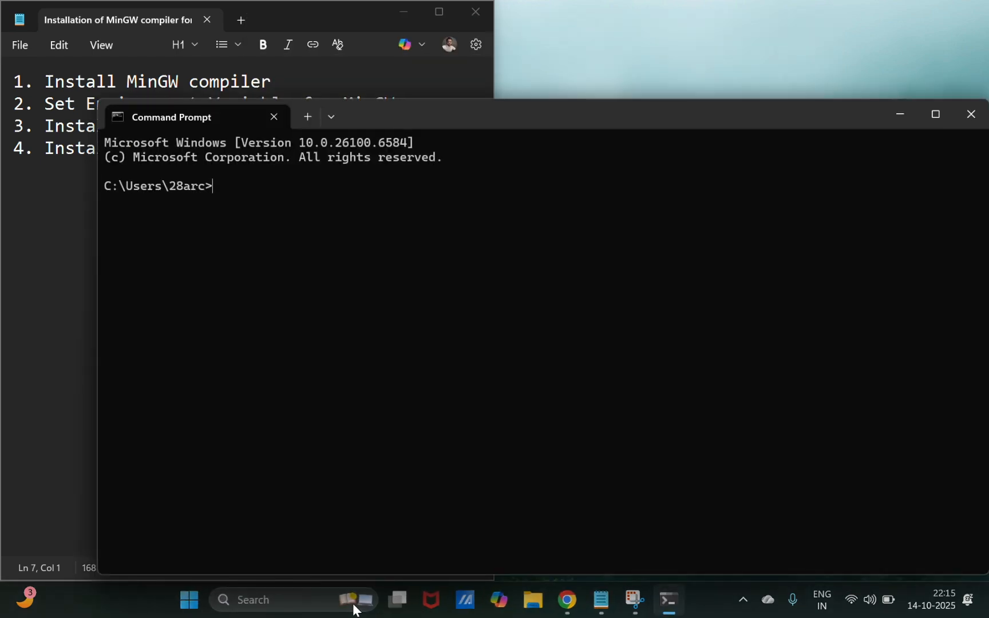
pyautogui.write('g++ --version')
pyautogui.press('Return')
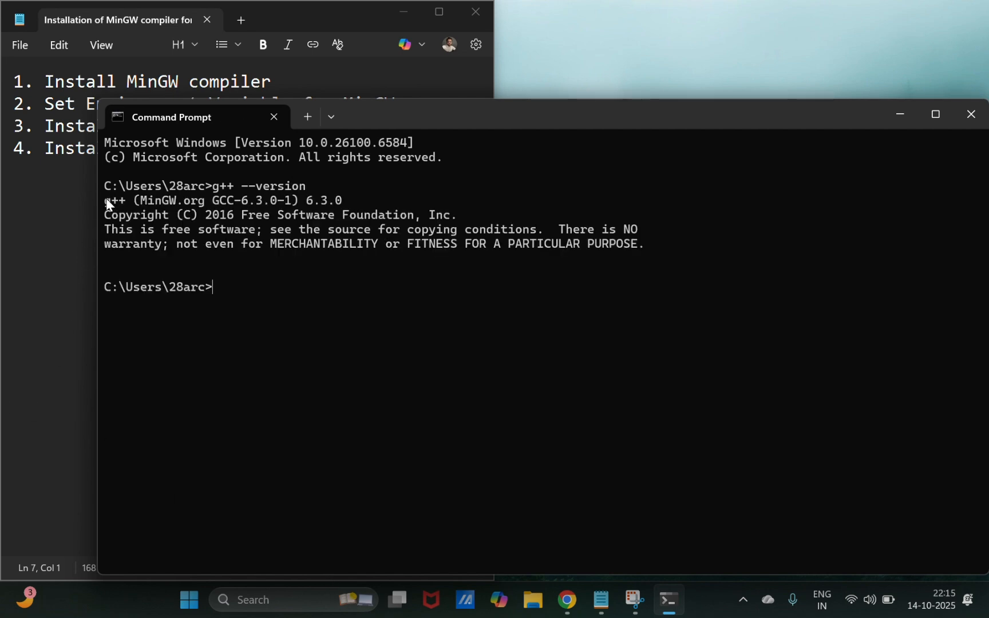
pyautogui.moveTo(104, 201); pyautogui.dragTo(670, 237)
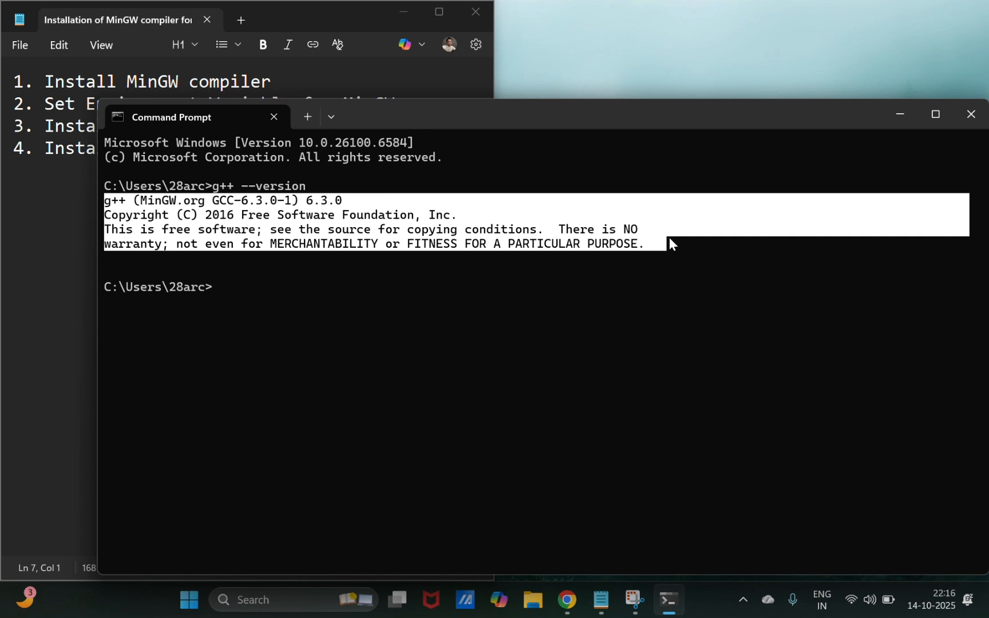
pyautogui.click(137, 210)
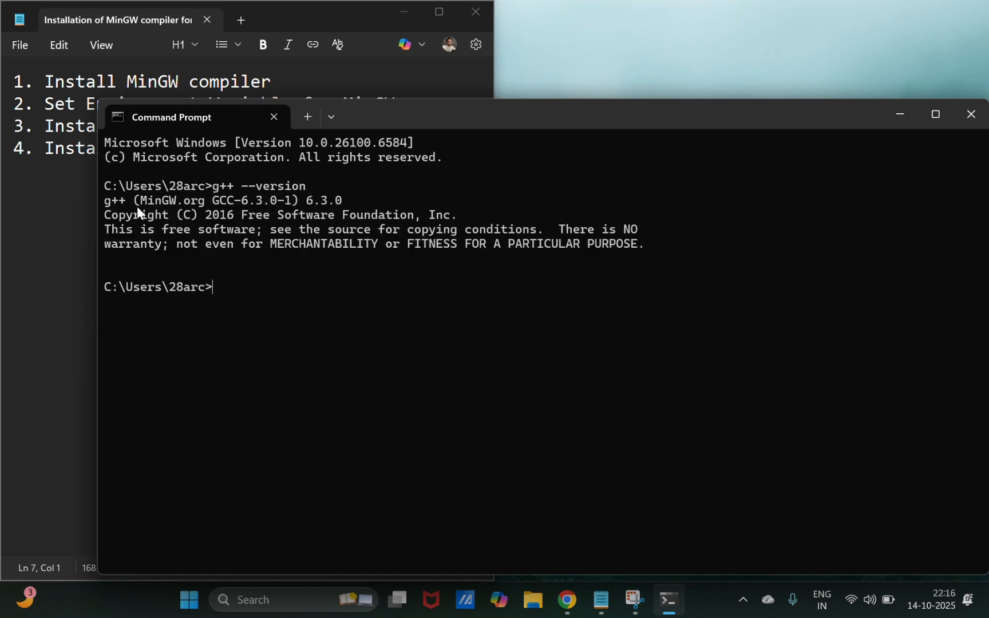
pyautogui.moveTo(121, 200); pyautogui.dragTo(327, 202)
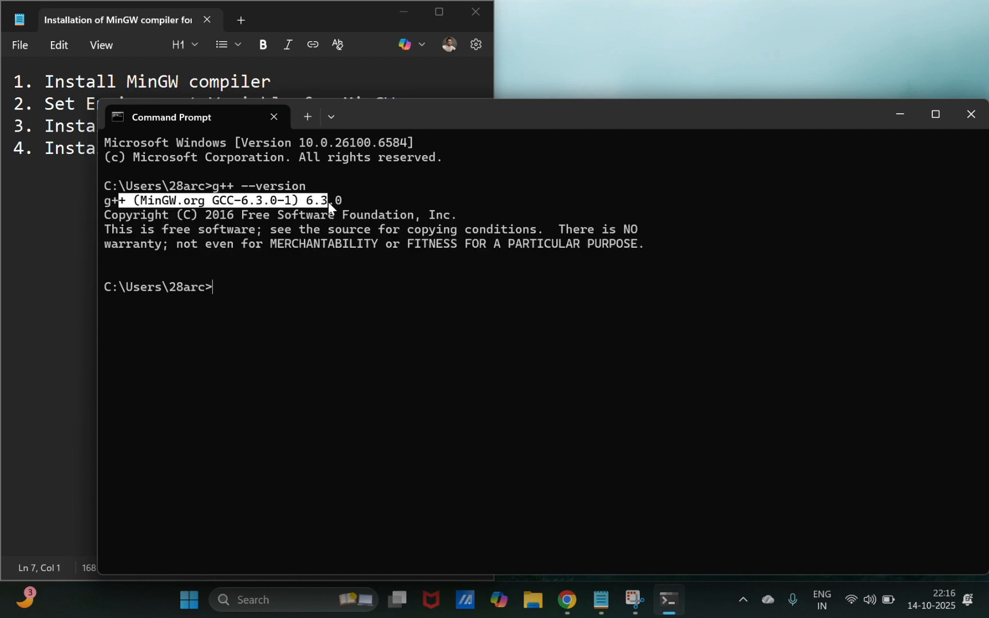
pyautogui.click(311, 299)
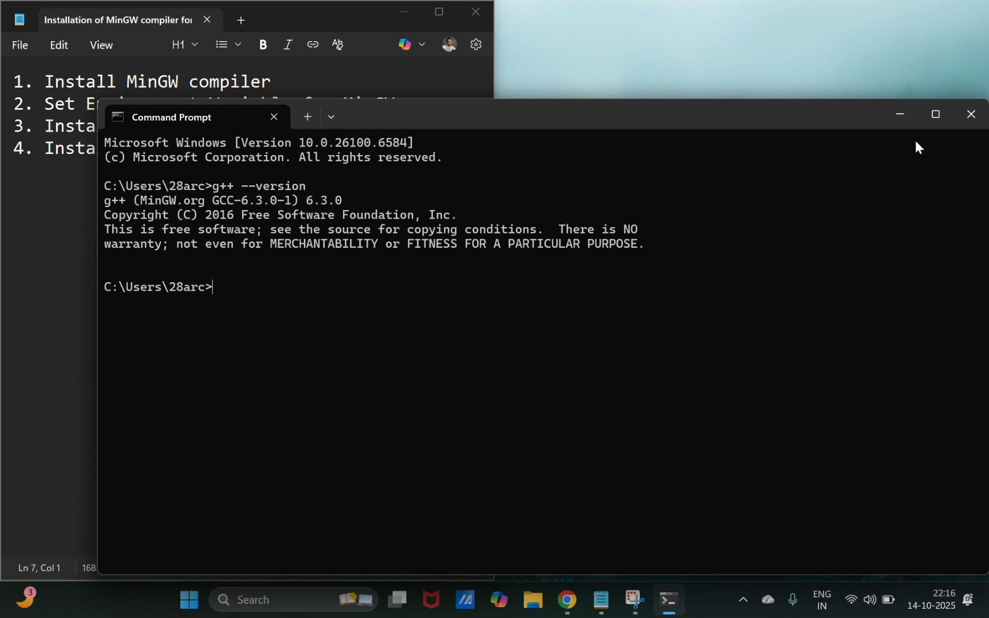
pyautogui.click(972, 116)
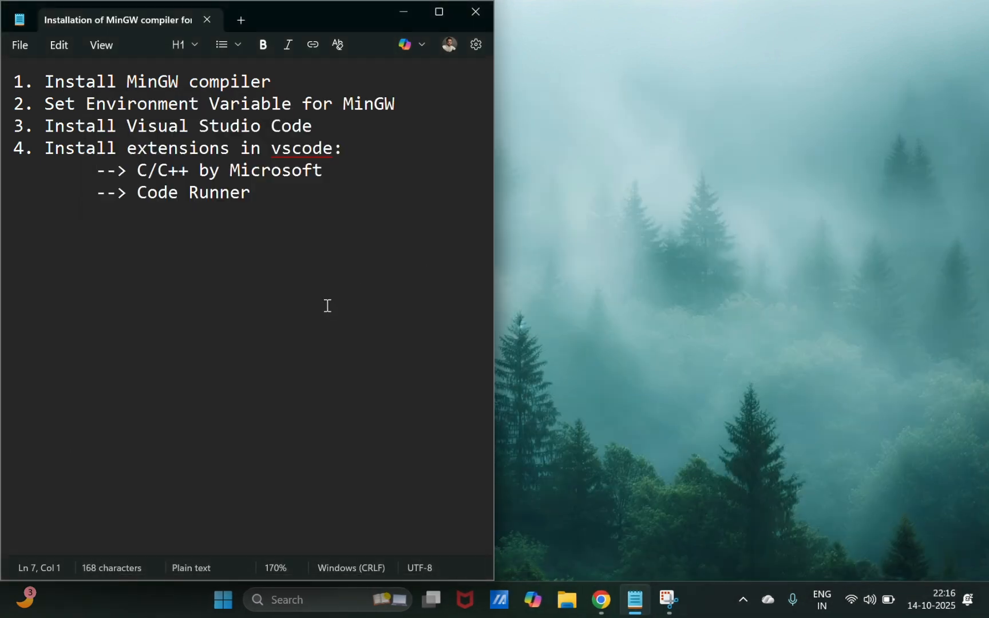
pyautogui.doubleClick(129, 80)
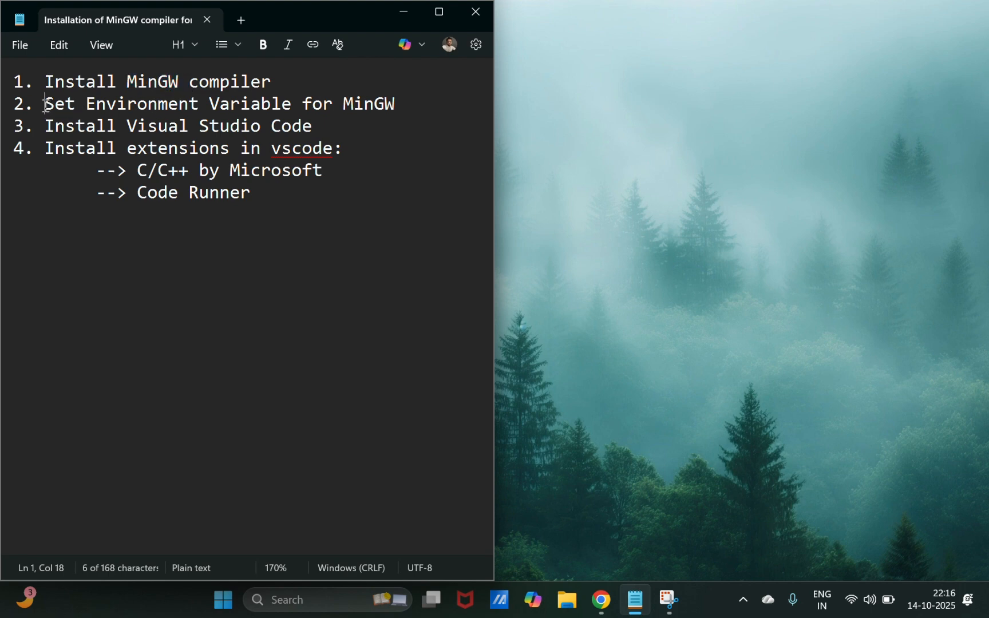
pyautogui.moveTo(45, 105); pyautogui.dragTo(404, 105)
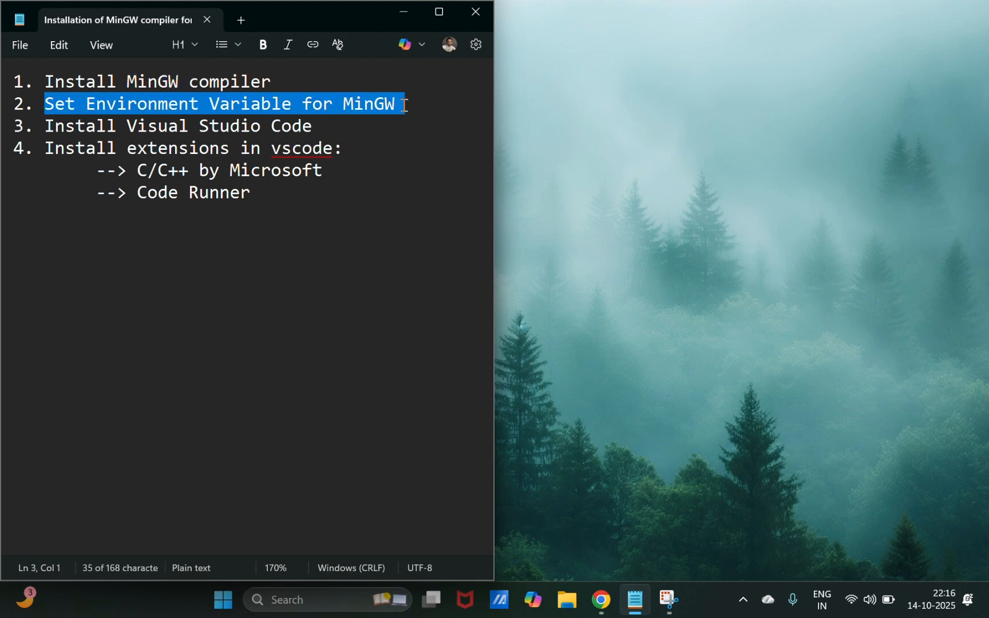
pyautogui.click(406, 105)
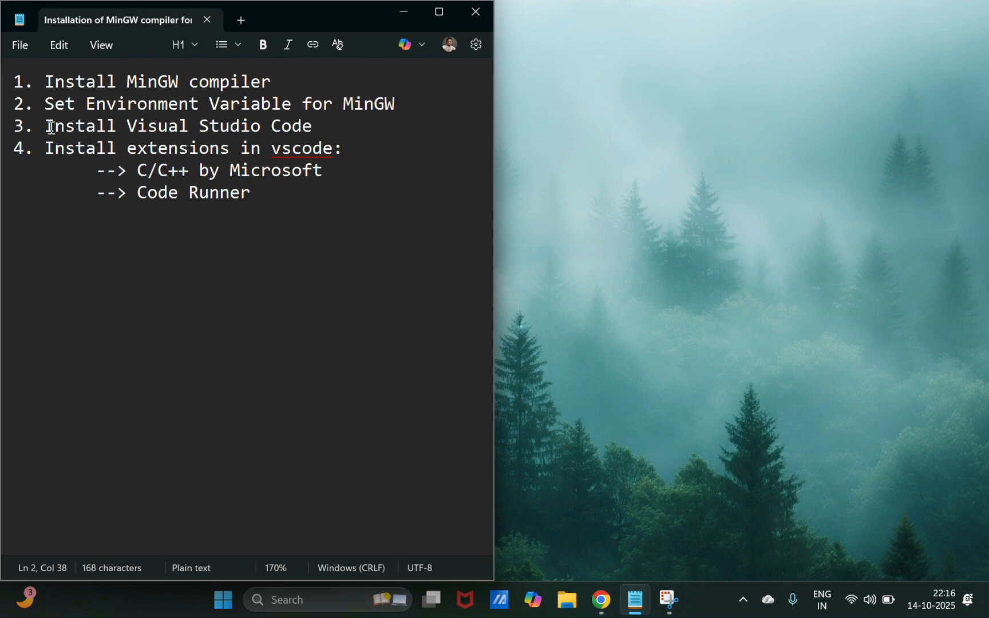
# Step: Switch to Chrome, search Google for vs code compiler, and open the C/C++ for Visual Studio Code page
pyautogui.click(600, 599)
pyautogui.click(264, 17)
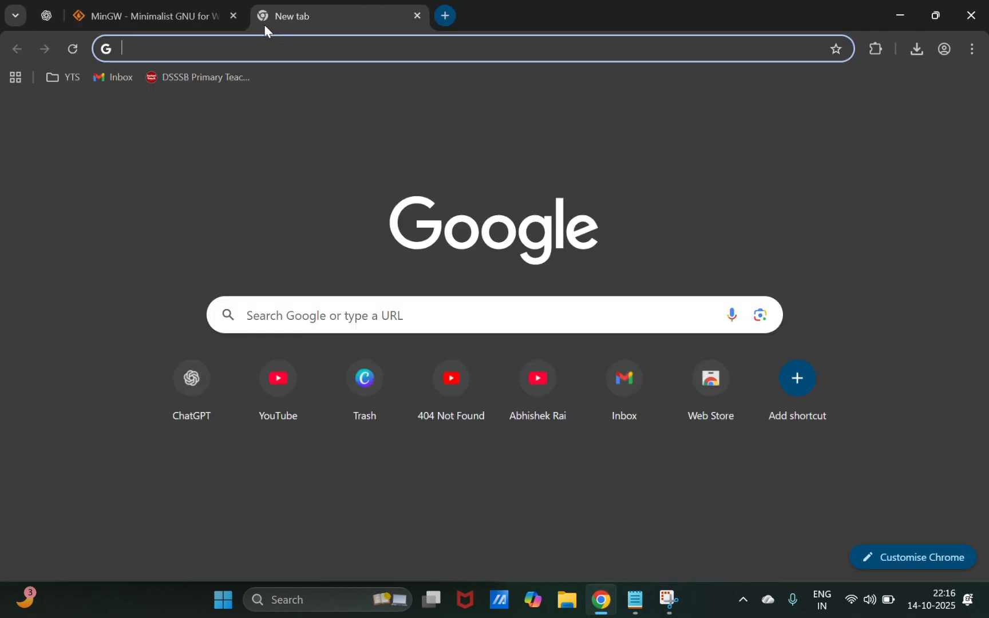
pyautogui.write('vs c')
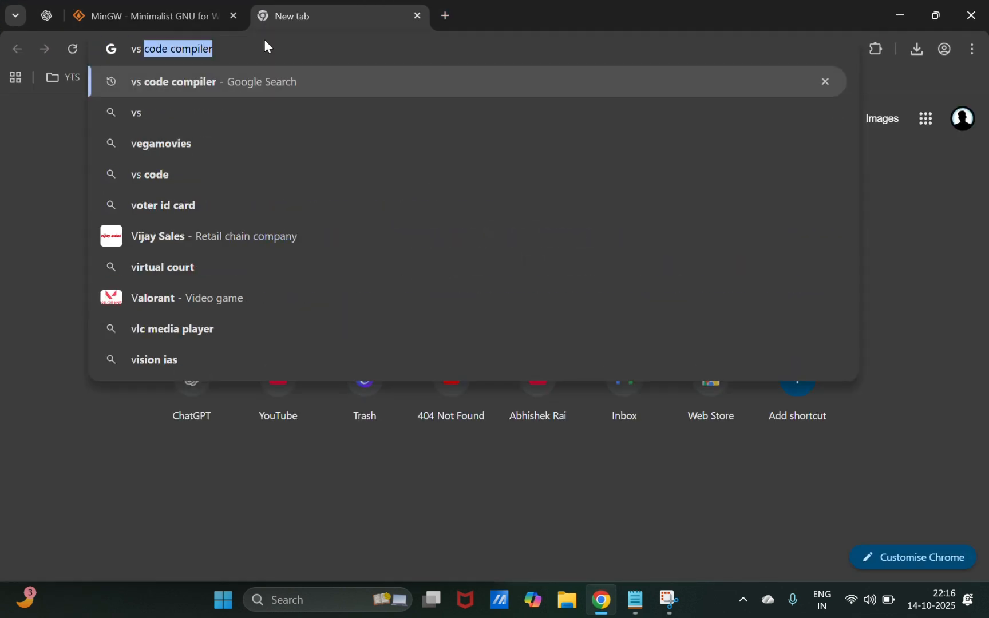
pyautogui.write('ode')
pyautogui.press('Return')
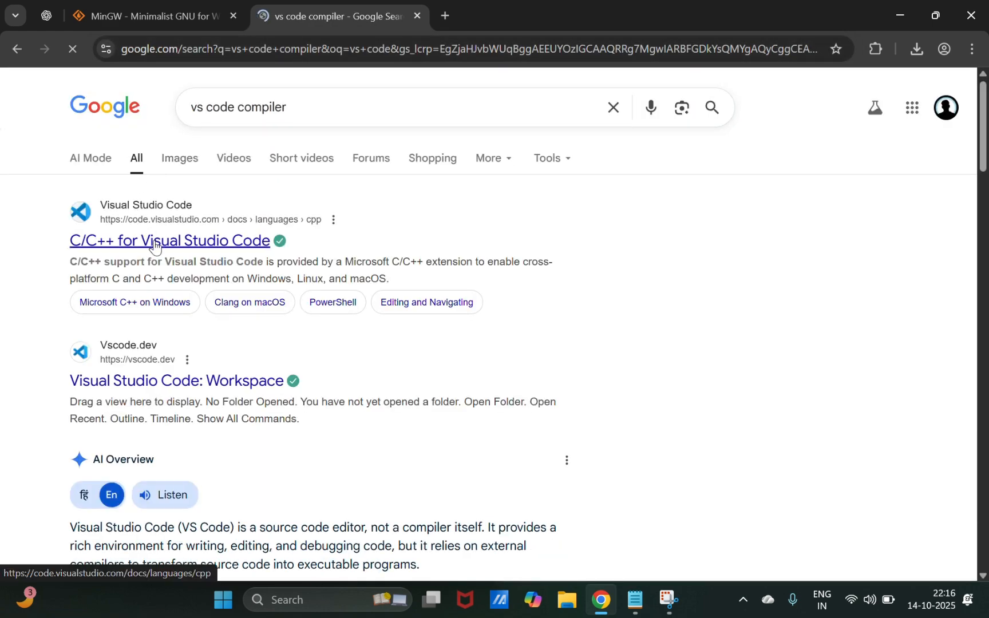
pyautogui.click(155, 243)
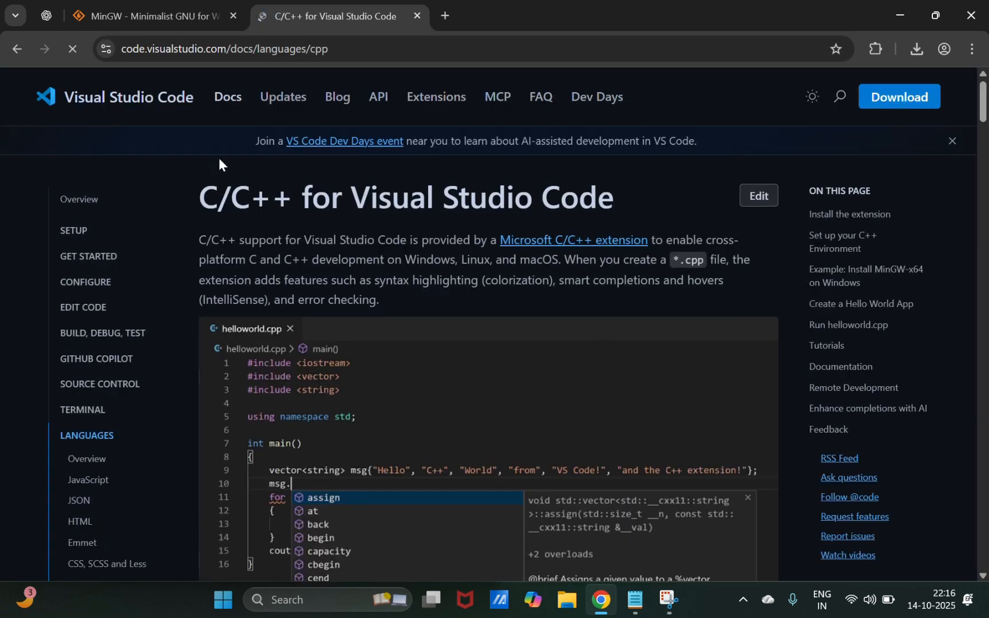
pyautogui.click(414, 21)
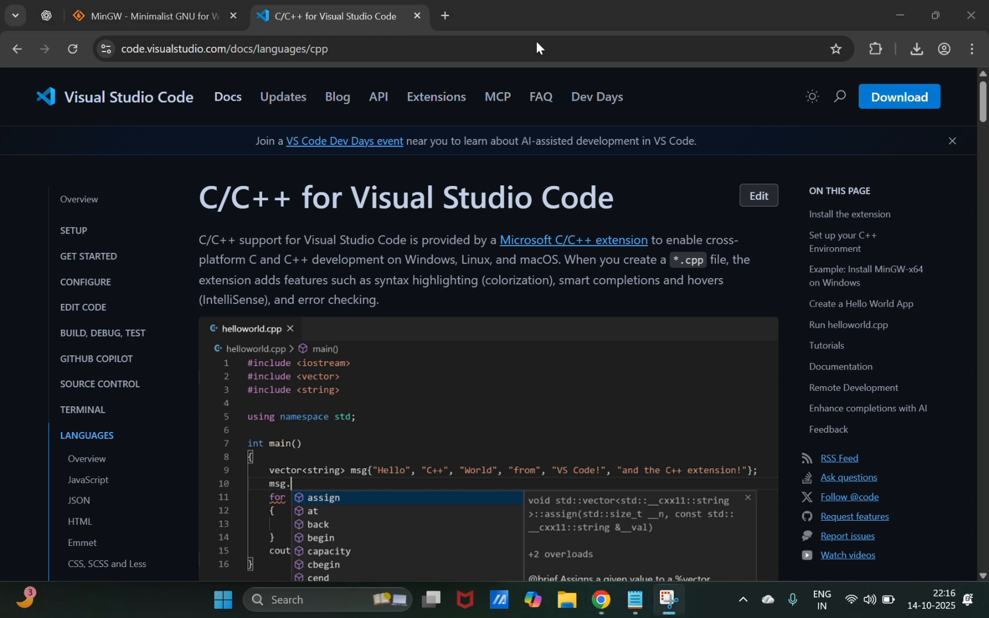
# Step: Go to the Visual Studio Code download page and save the Windows installer VSCodeUserSetup-x64-1.105.0.exe to the Downloads folder
pyautogui.click(888, 98)
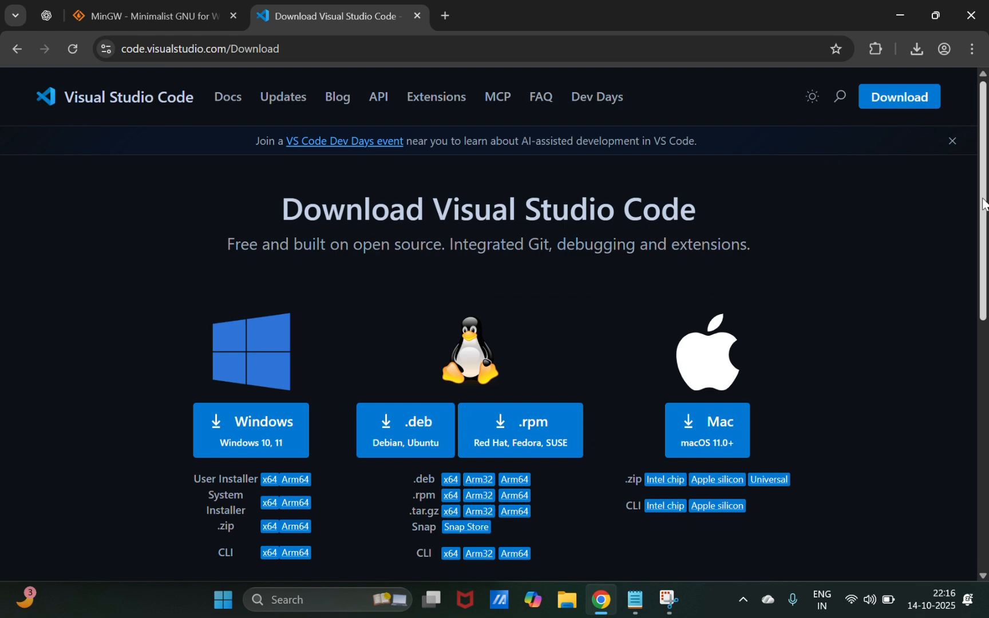
pyautogui.scroll(-3, 980, 206)
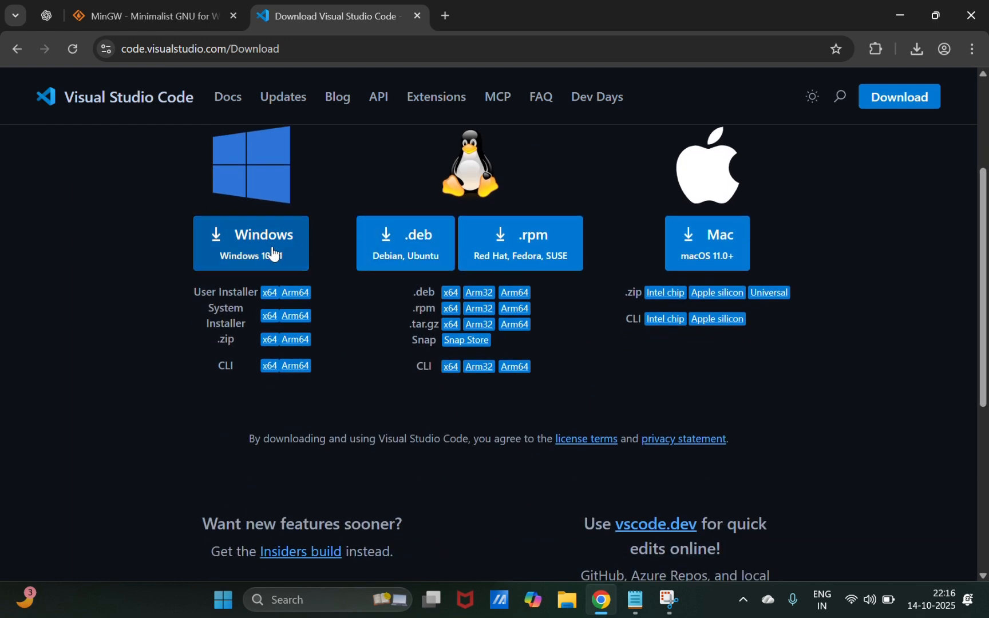
pyautogui.click(273, 253)
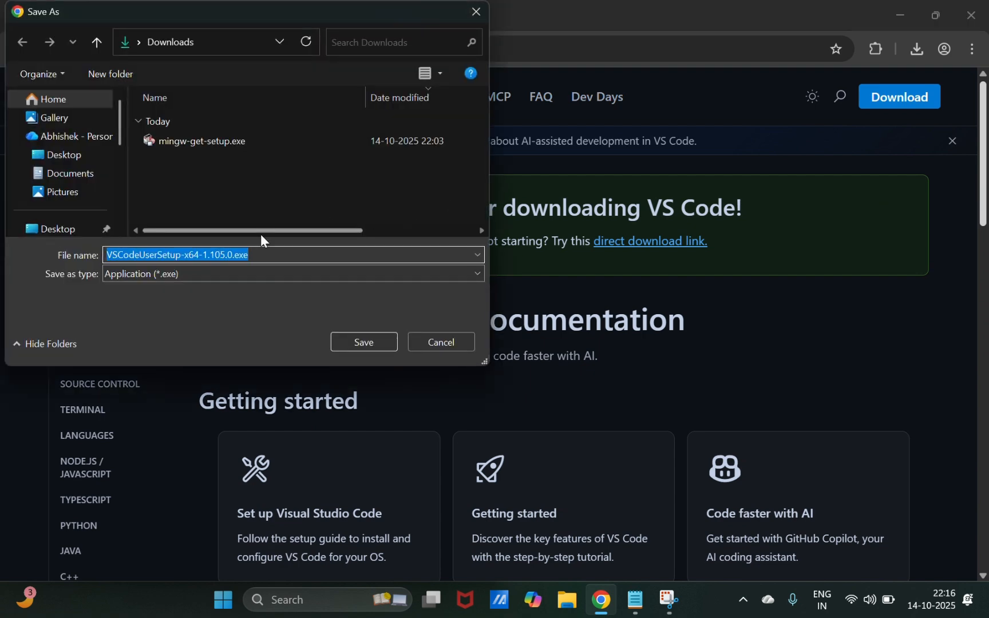
pyautogui.click(364, 343)
# Step: Open Chrome's full download history and remove every entry except the running VS Code installer download
pyautogui.click(919, 50)
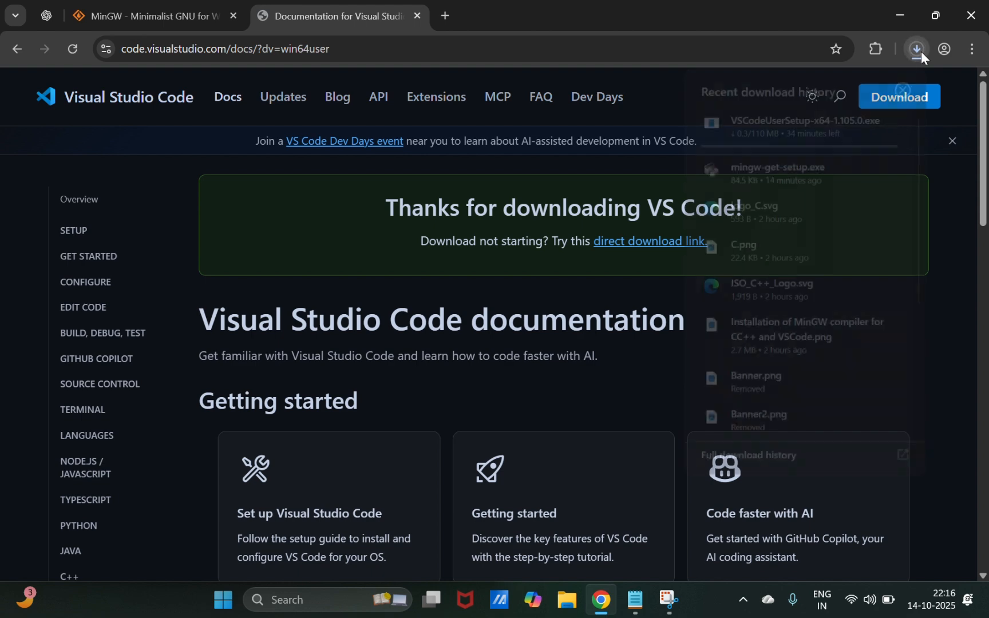
pyautogui.click(762, 460)
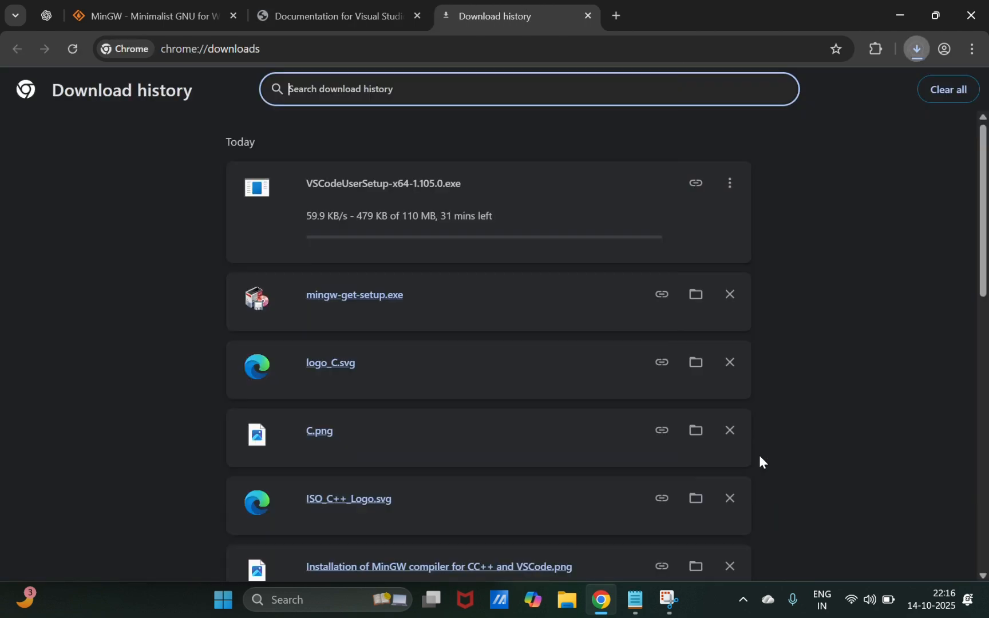
pyautogui.click(730, 295)
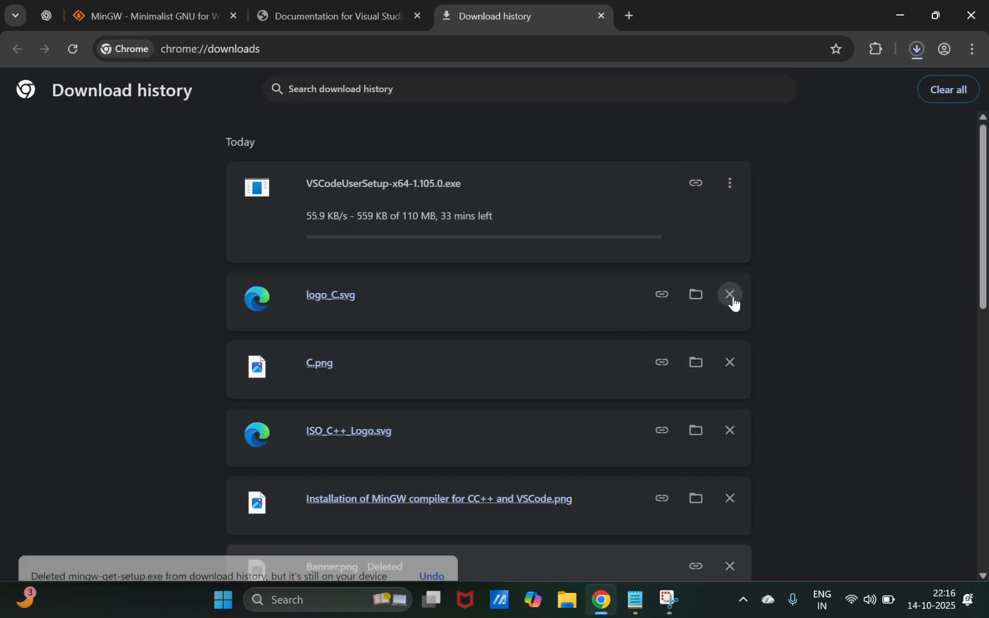
pyautogui.click(730, 295)
pyautogui.click(731, 295)
pyautogui.click(730, 294)
pyautogui.click(730, 295)
pyautogui.click(730, 294)
pyautogui.click(732, 295)
pyautogui.click(732, 295)
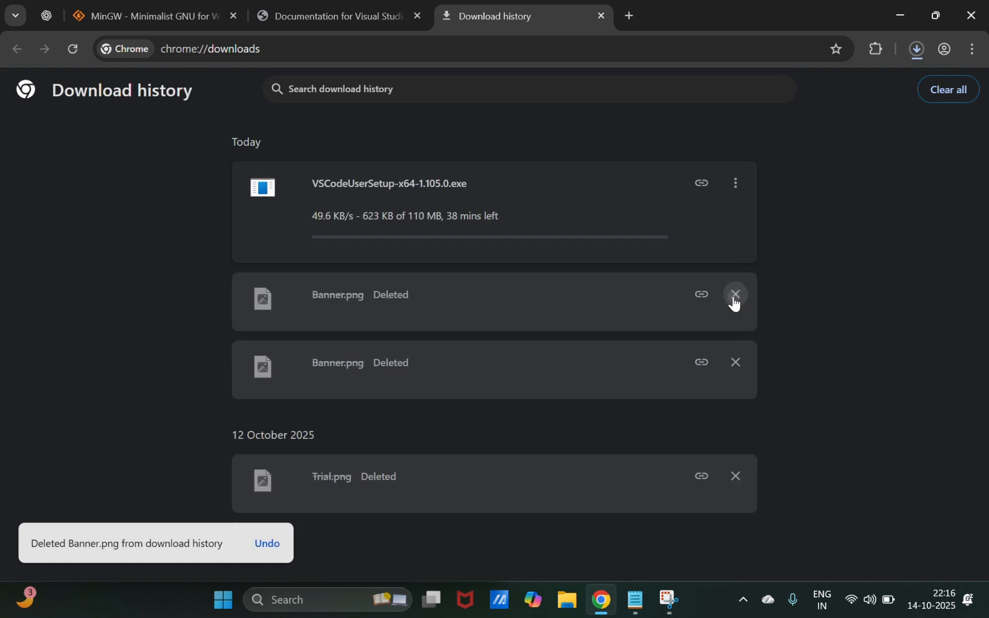
pyautogui.click(731, 294)
pyautogui.click(732, 295)
pyautogui.tripleClick(733, 297)
pyautogui.click(735, 340)
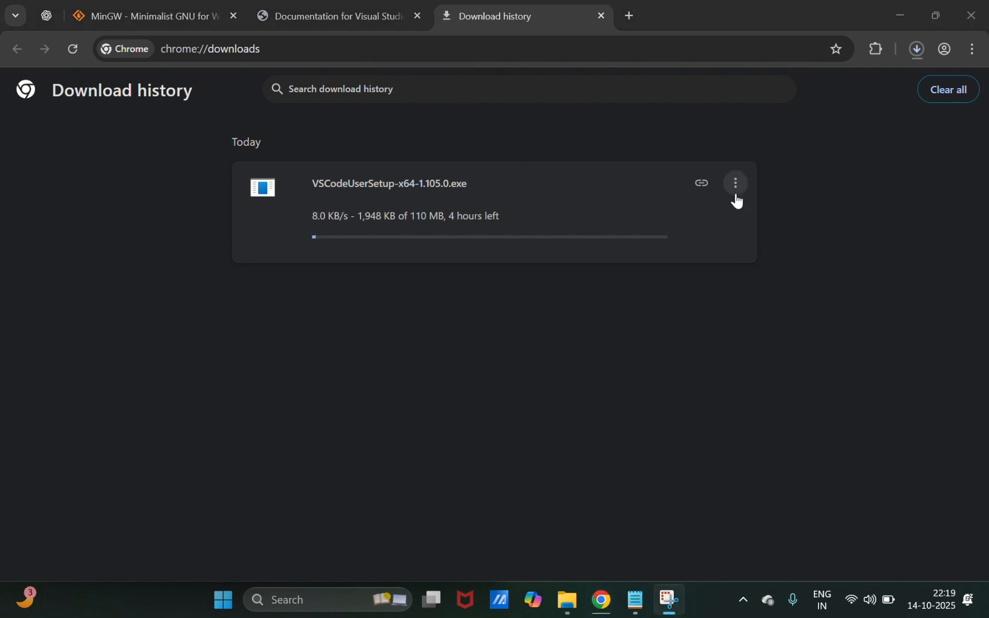
# Step: Cancel the running VSCodeUserSetup-x64-1.105.0.exe download and remove its entry from the download history
pyautogui.click(736, 189)
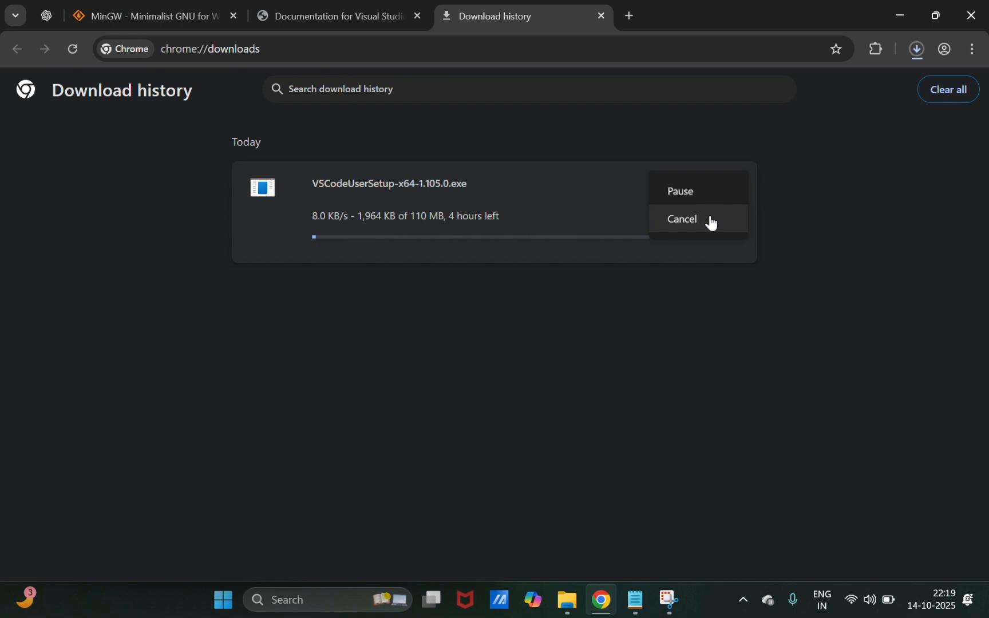
pyautogui.click(649, 253)
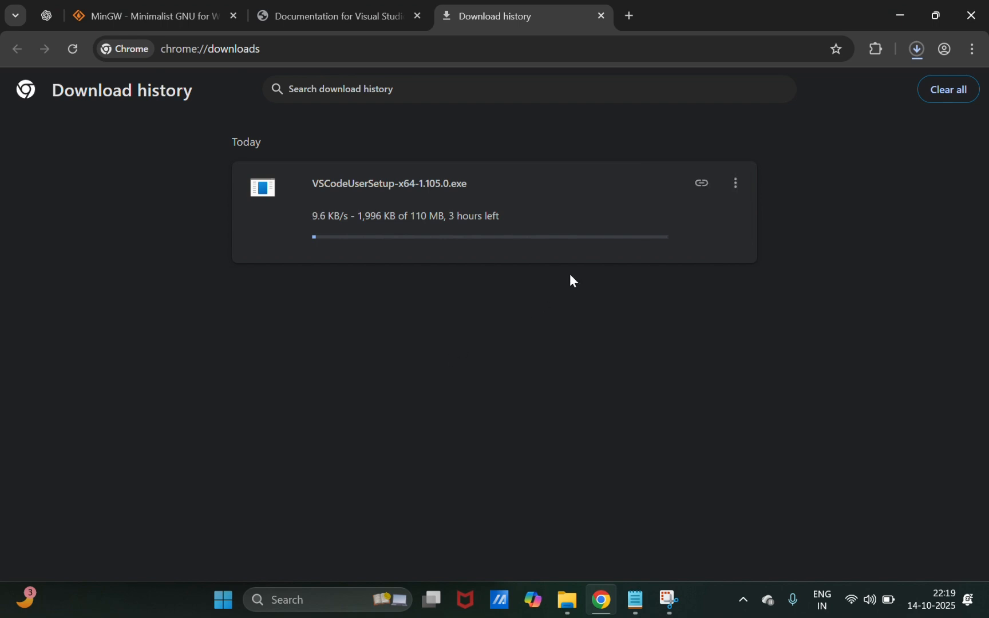
pyautogui.click(743, 191)
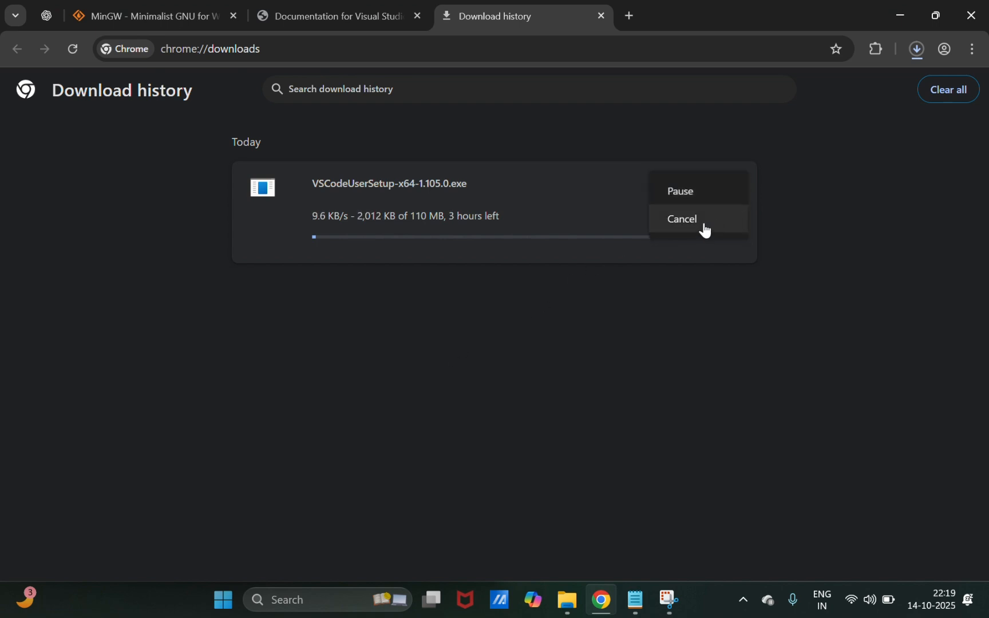
pyautogui.click(703, 224)
pyautogui.click(736, 184)
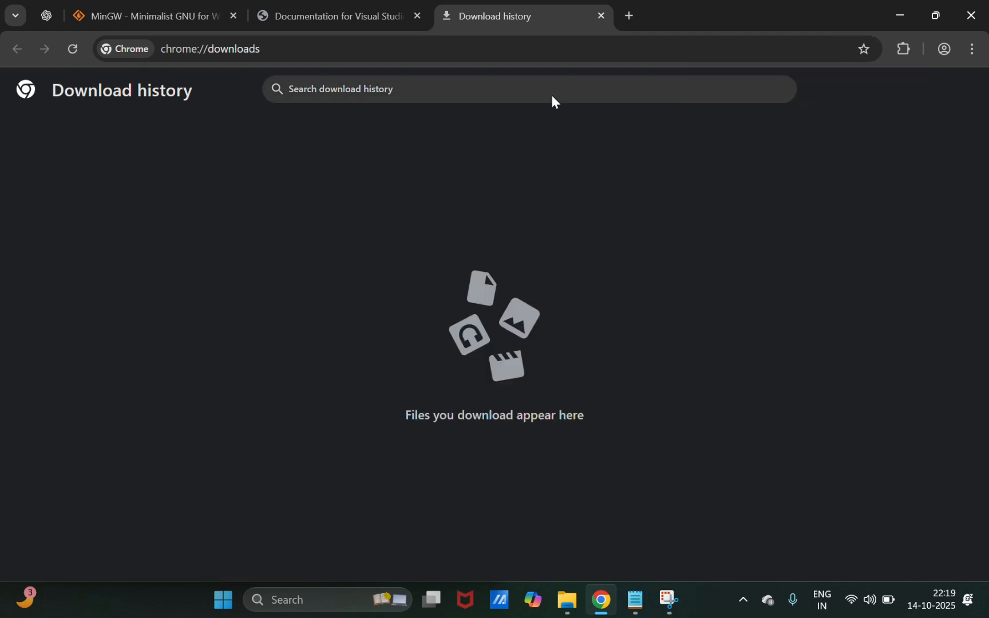
# Step: Minimize Chrome and, in File Explorer, launch the installer VSCodeUserSetup-x64-1.96.0.exe from the Documents folder
pyautogui.click(910, 15)
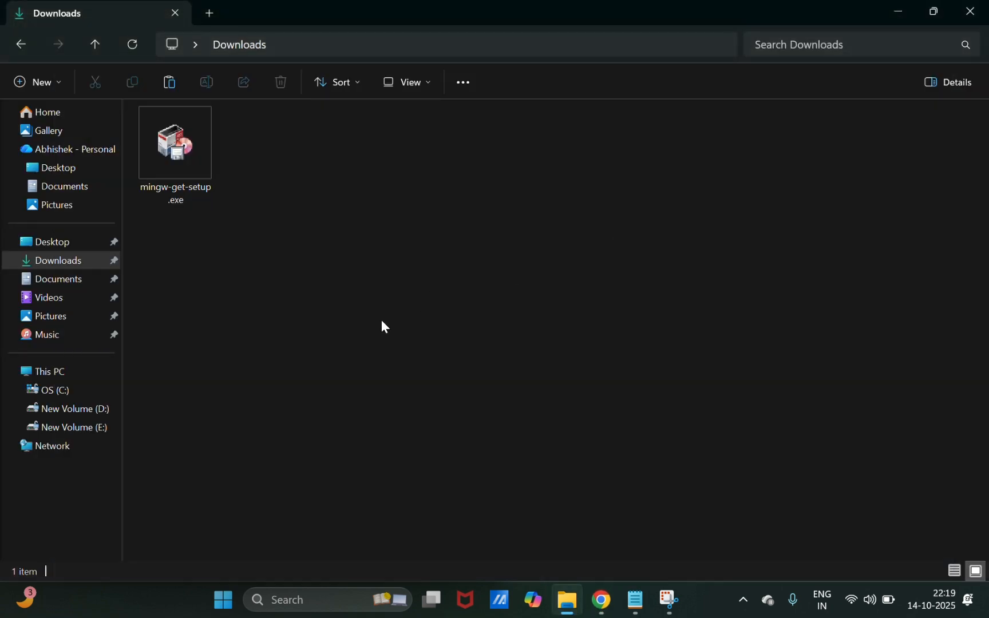
pyautogui.click(79, 280)
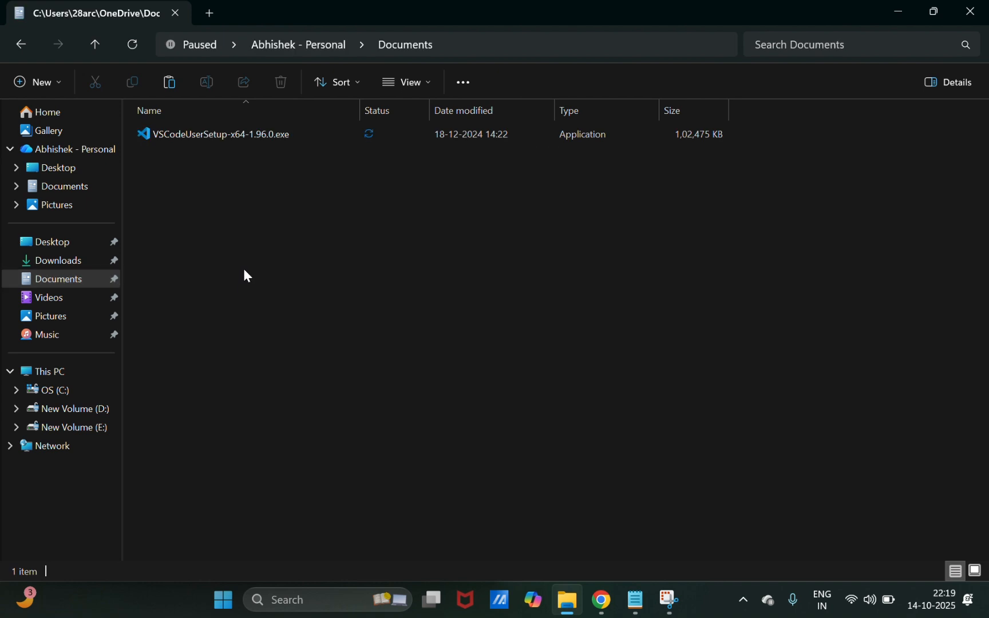
pyautogui.doubleClick(299, 136)
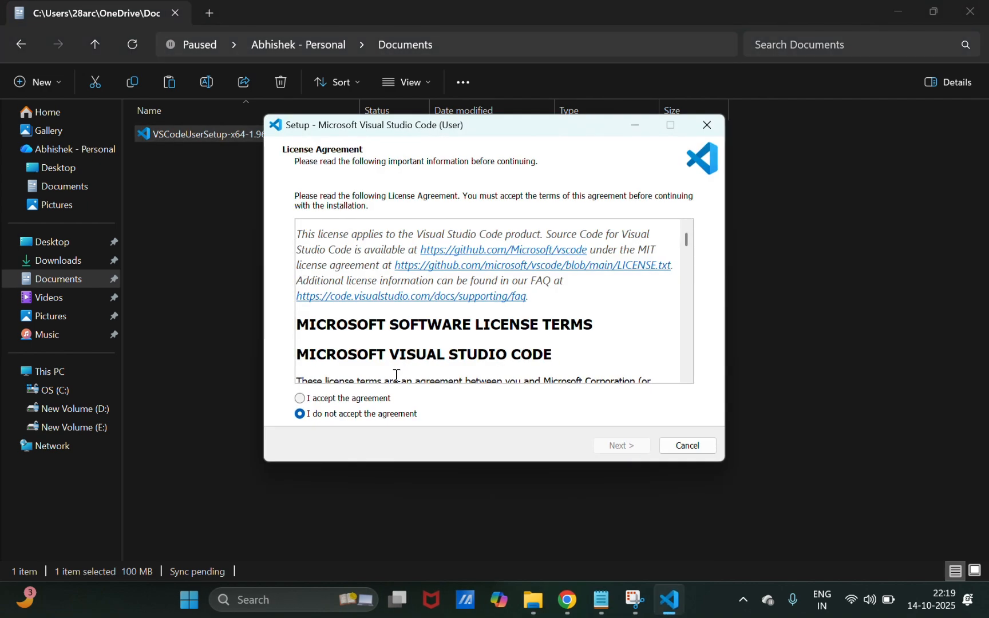
# Step: Accept the license agreement, install Visual Studio Code with the default location, Start Menu folder and additional tasks, and finish setup with launch enabled
pyautogui.click(369, 401)
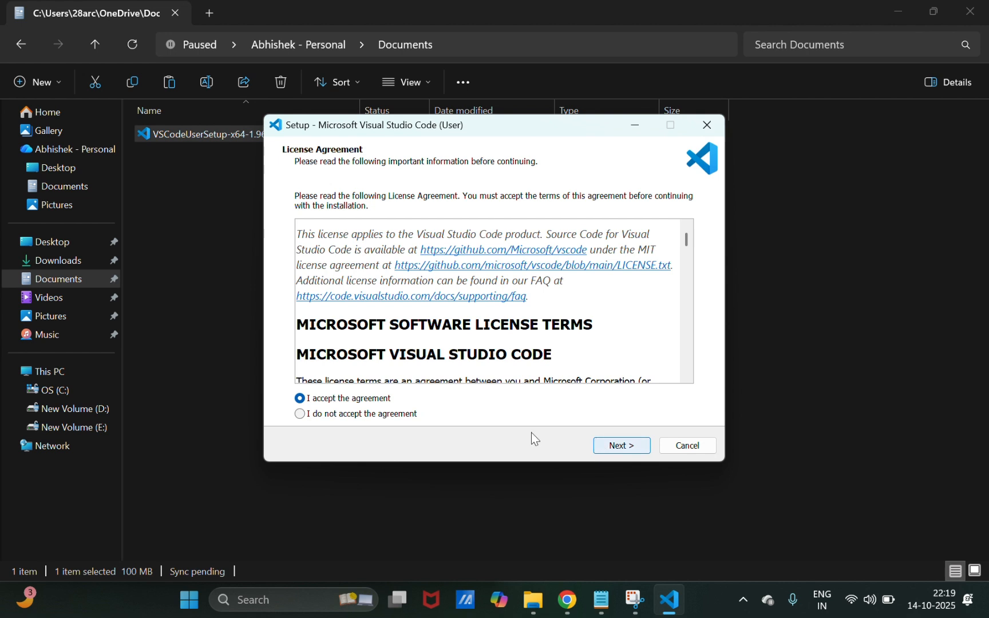
pyautogui.click(621, 446)
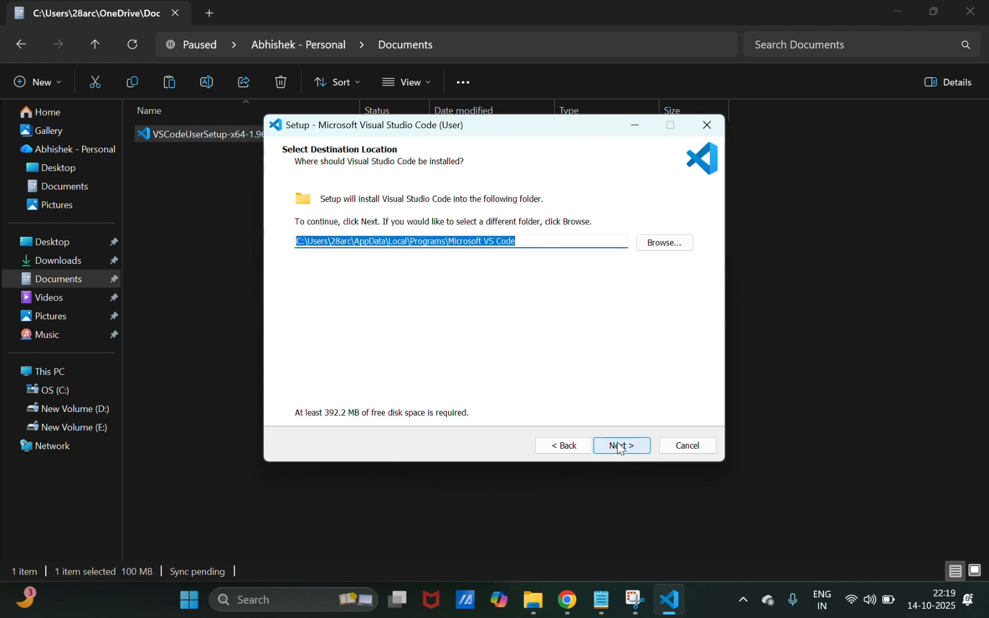
pyautogui.click(621, 446)
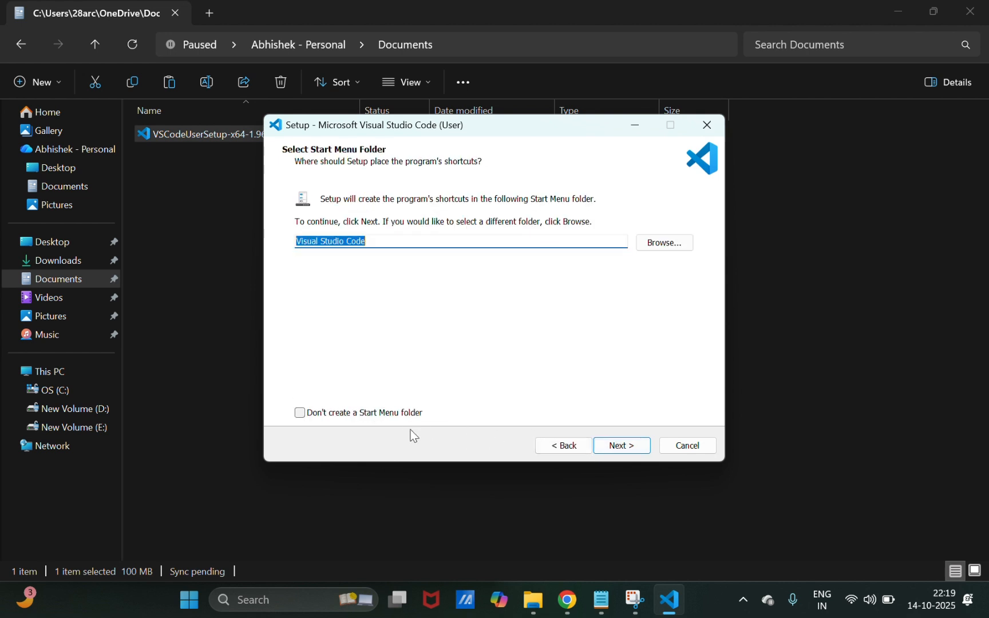
pyautogui.click(622, 446)
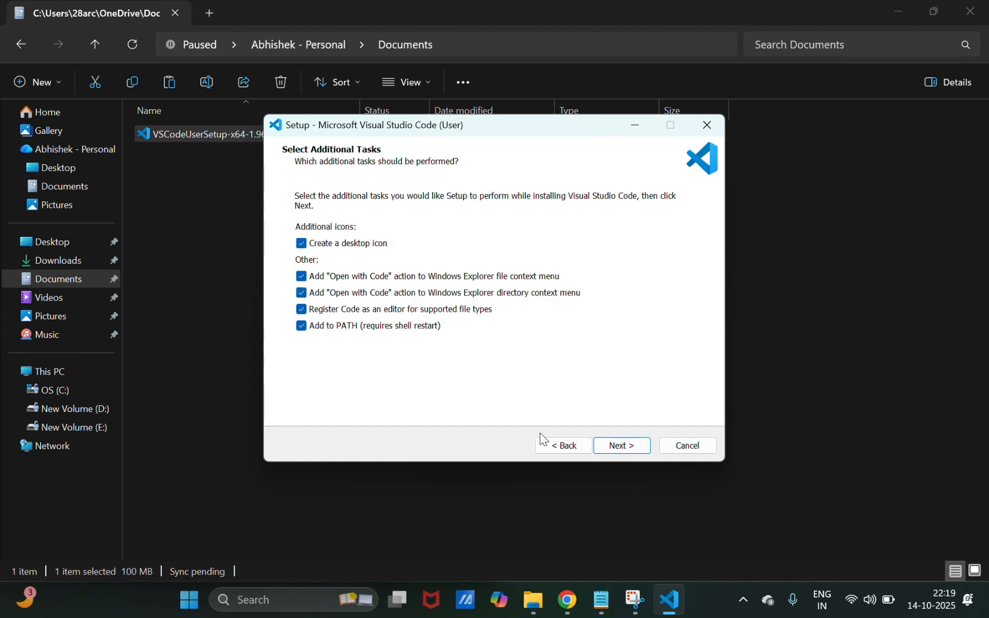
pyautogui.click(634, 448)
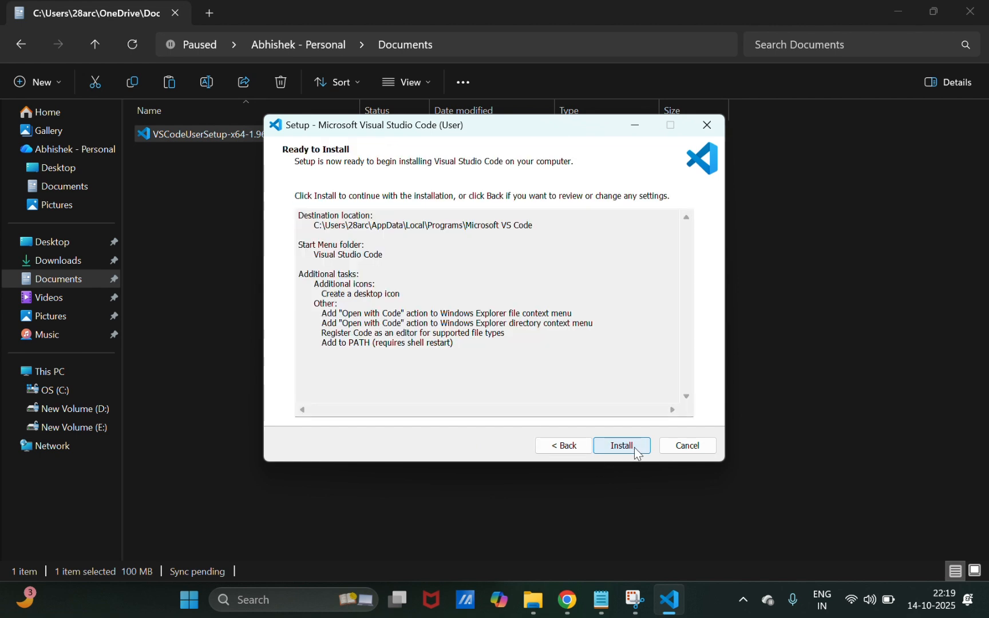
pyautogui.click(635, 450)
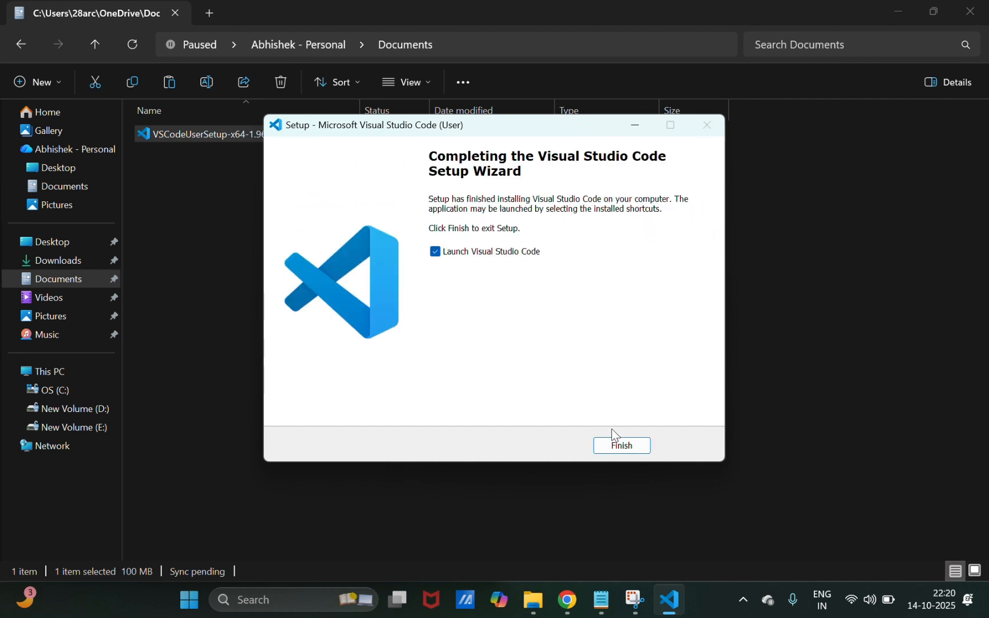
pyautogui.click(620, 446)
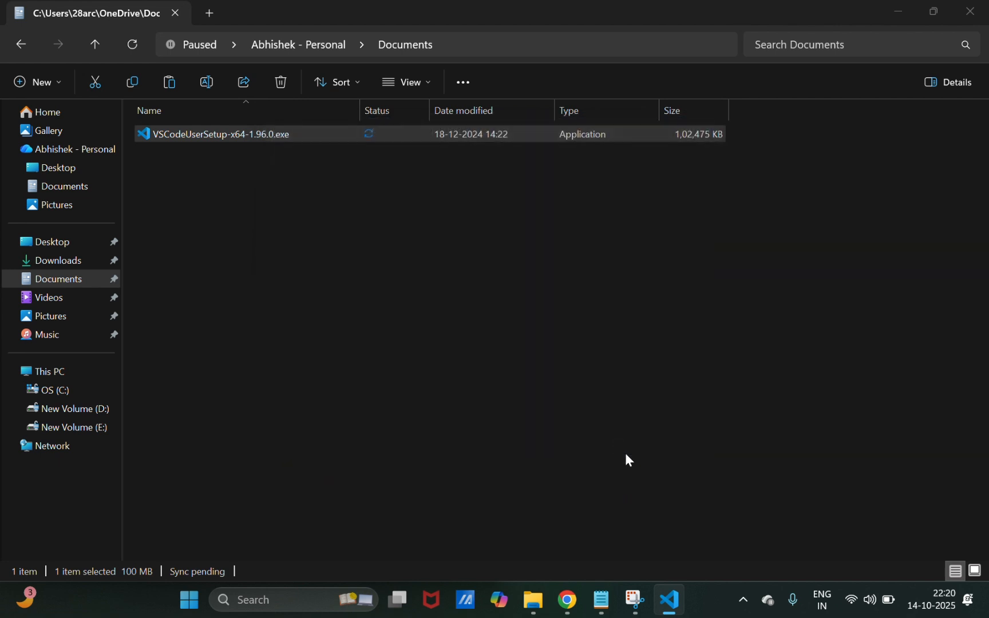
# Step: Check the Visual Studio Code item in the Notepad checklist, maximize the Visual Studio Code window and close the Setup VS Code walkthrough
pyautogui.click(601, 600)
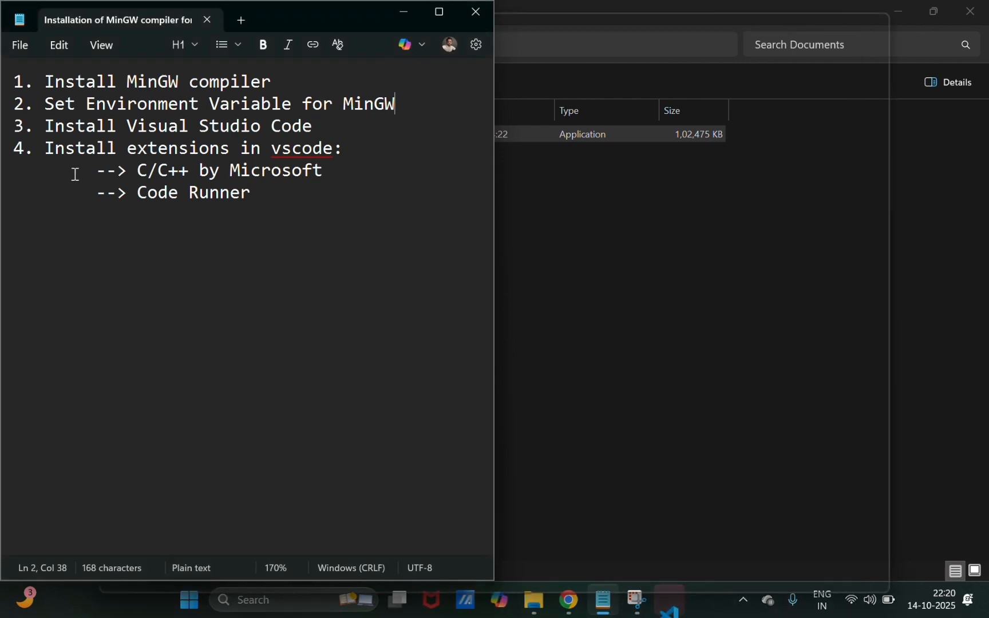
pyautogui.click(312, 126)
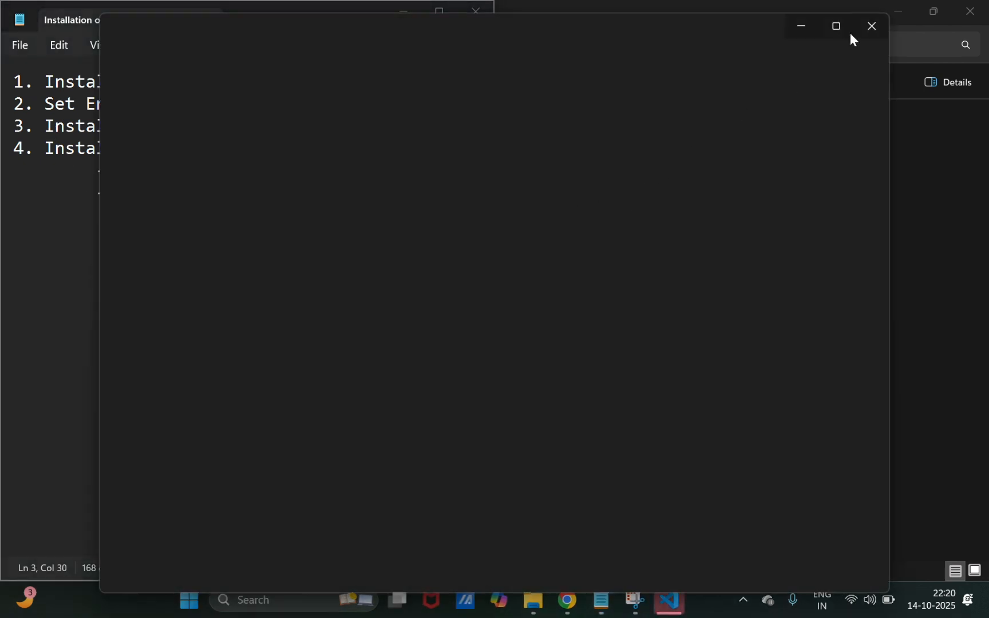
pyautogui.click(835, 25)
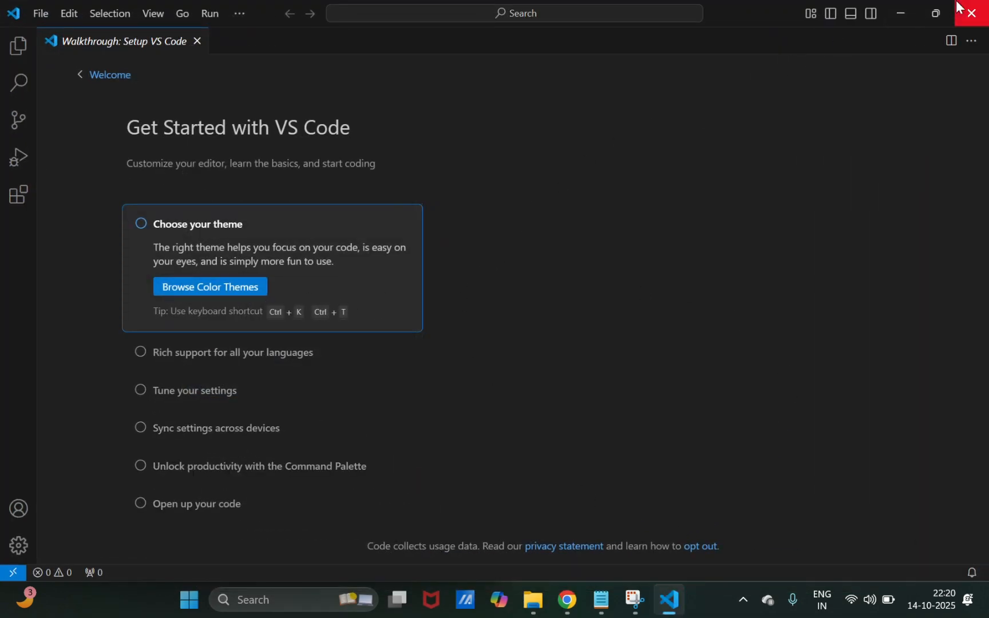
pyautogui.click(198, 41)
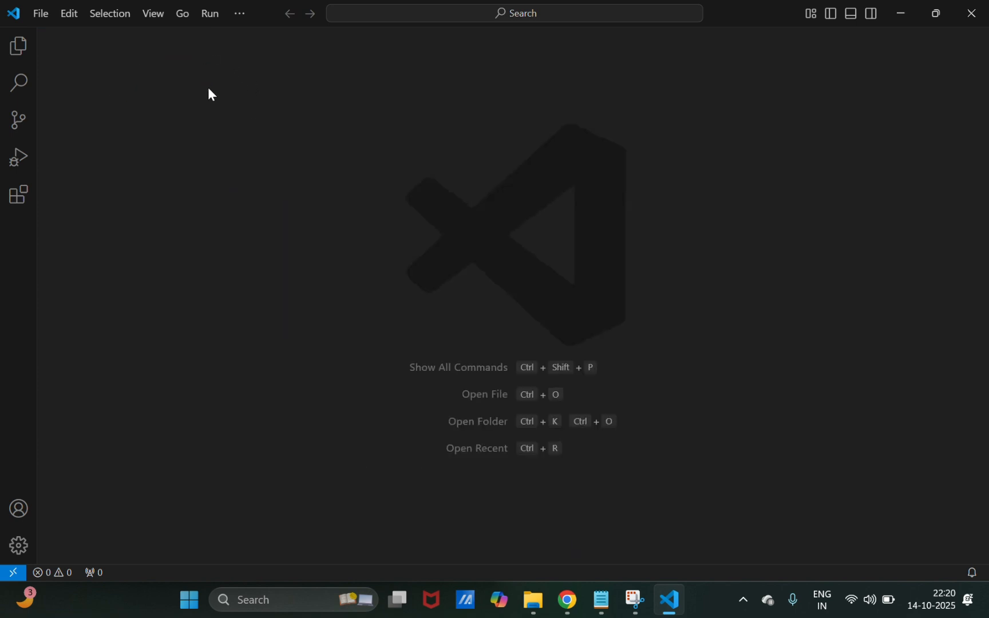
# Step: Start opening a folder in the Explorer view and create a new folder named Codes inside Downloads
pyautogui.click(39, 14)
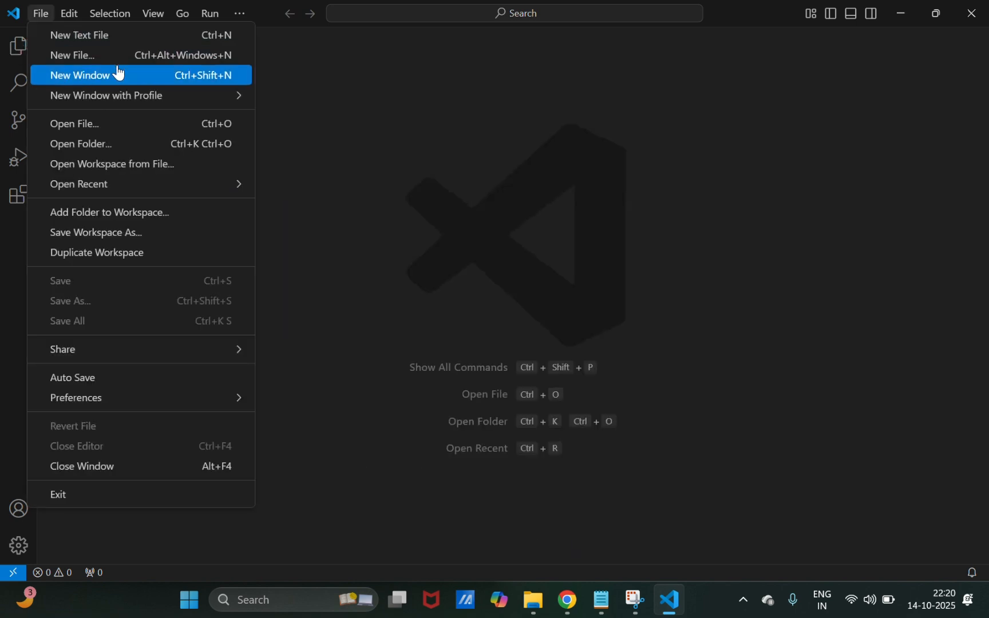
pyautogui.click(327, 102)
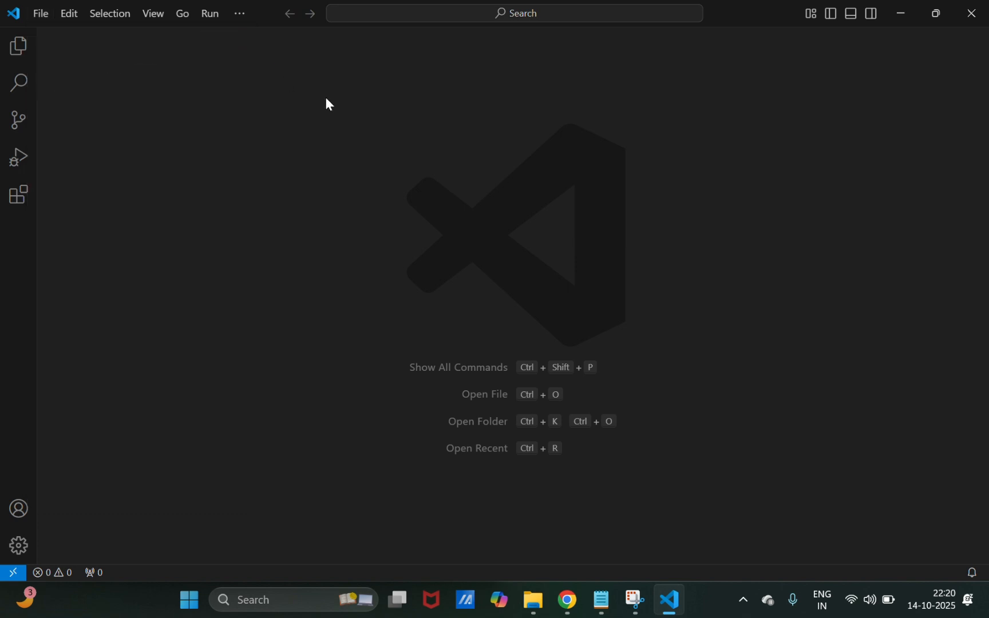
pyautogui.click(22, 56)
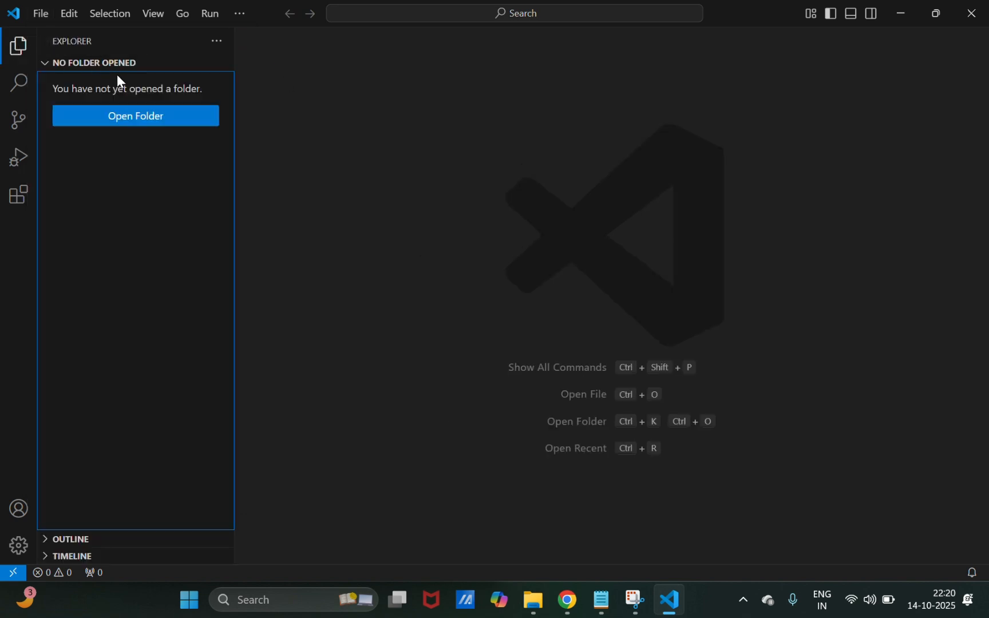
pyautogui.click(135, 117)
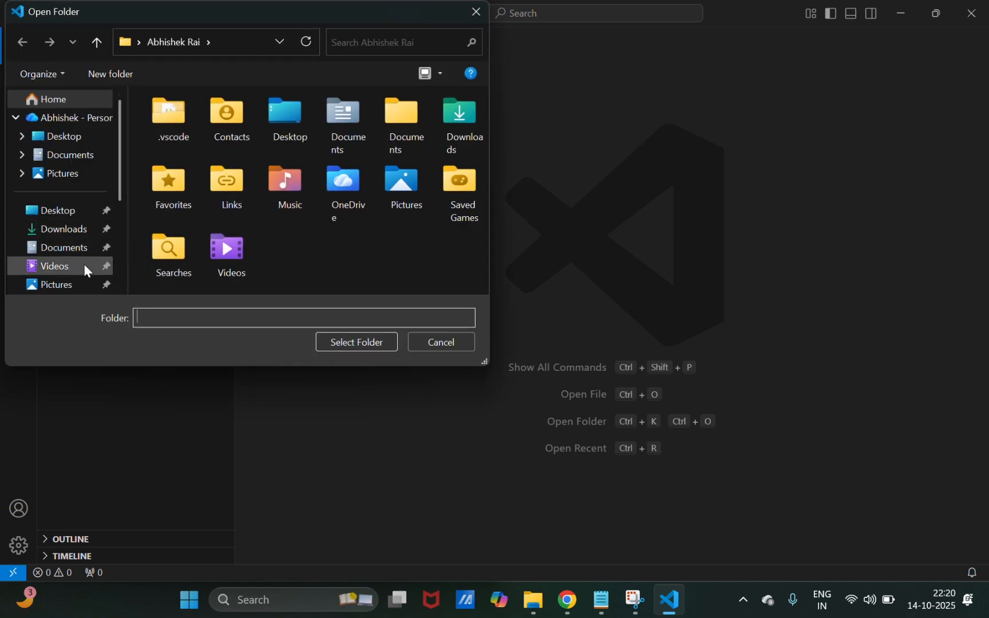
pyautogui.moveTo(118, 200); pyautogui.dragTo(119, 225)
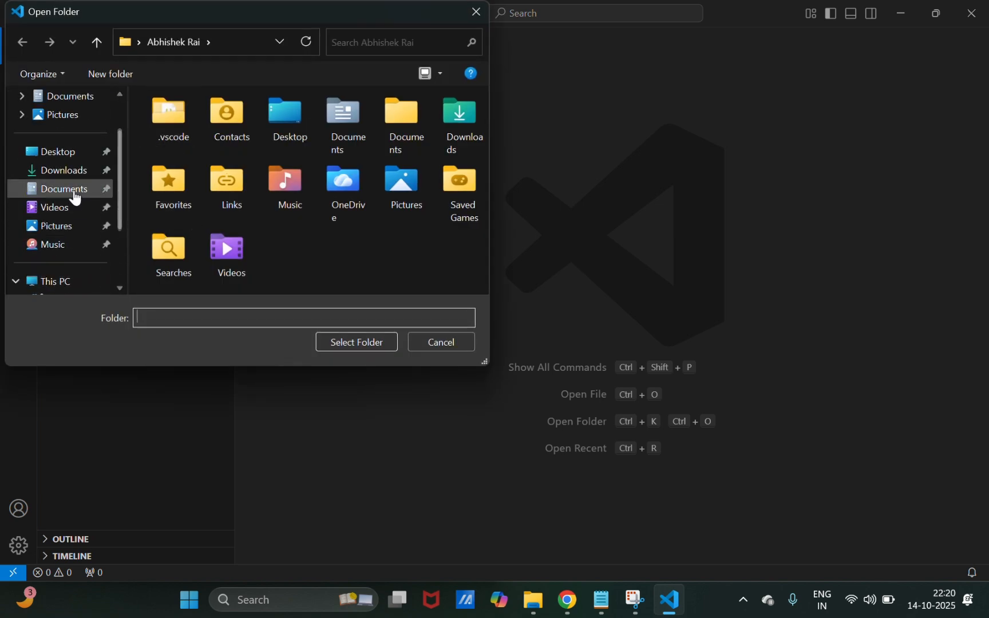
pyautogui.click(63, 170)
pyautogui.rightClick(205, 193)
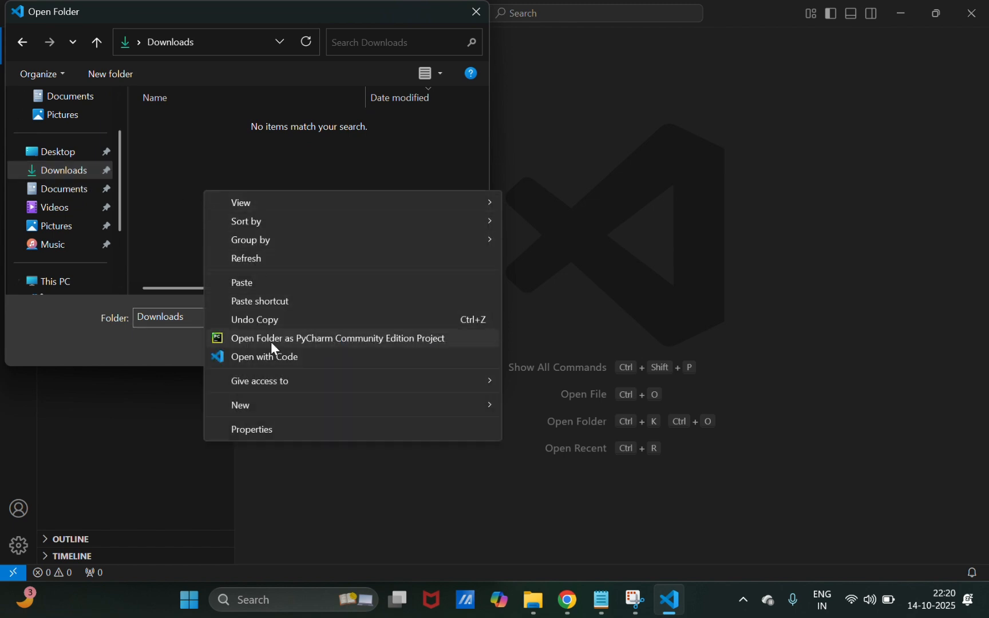
pyautogui.moveTo(294, 415)
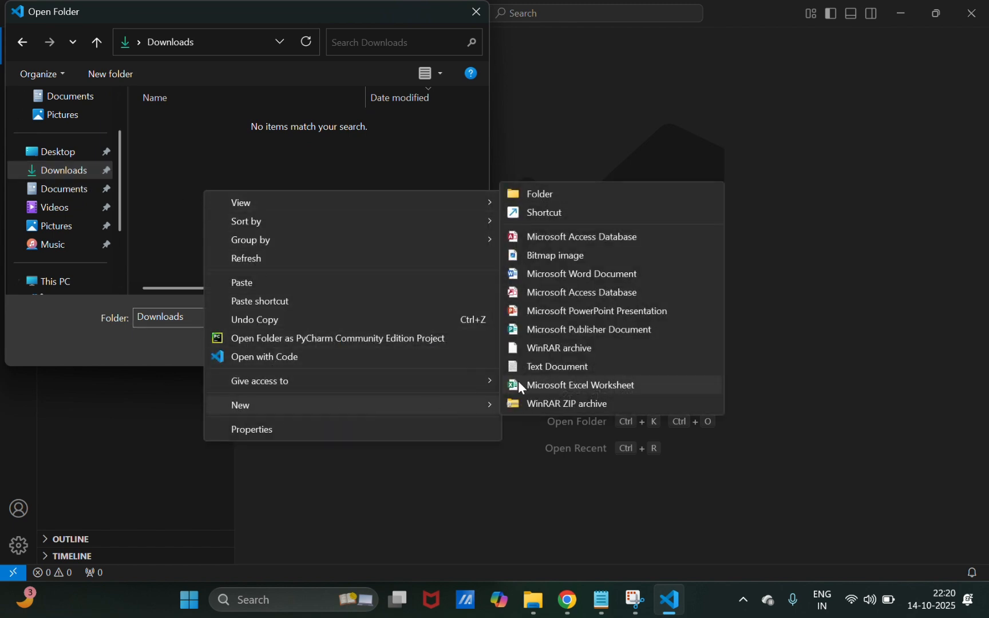
pyautogui.click(527, 201)
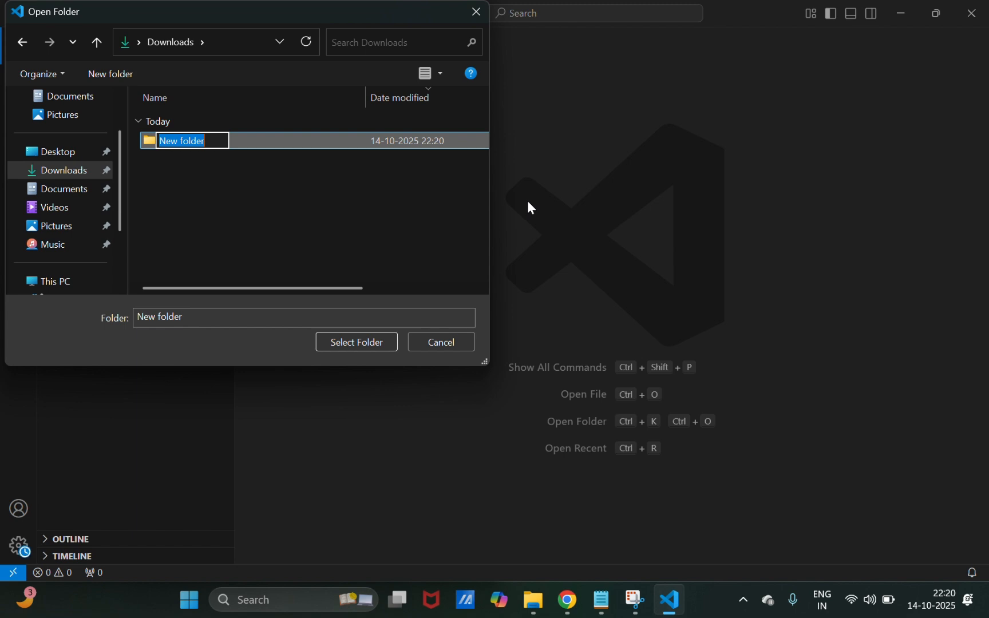
pyautogui.write('Codes')
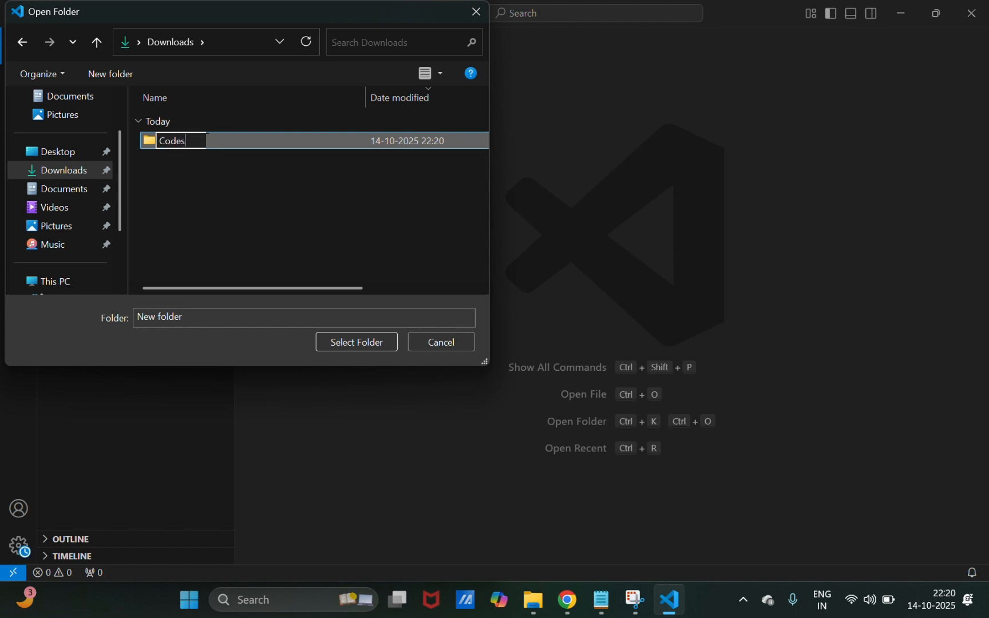
pyautogui.click(424, 238)
# Step: Open the Codes folder as the workspace, trusting the authors of all files in the parent folder Downloads, and close the Welcome page
pyautogui.click(255, 148)
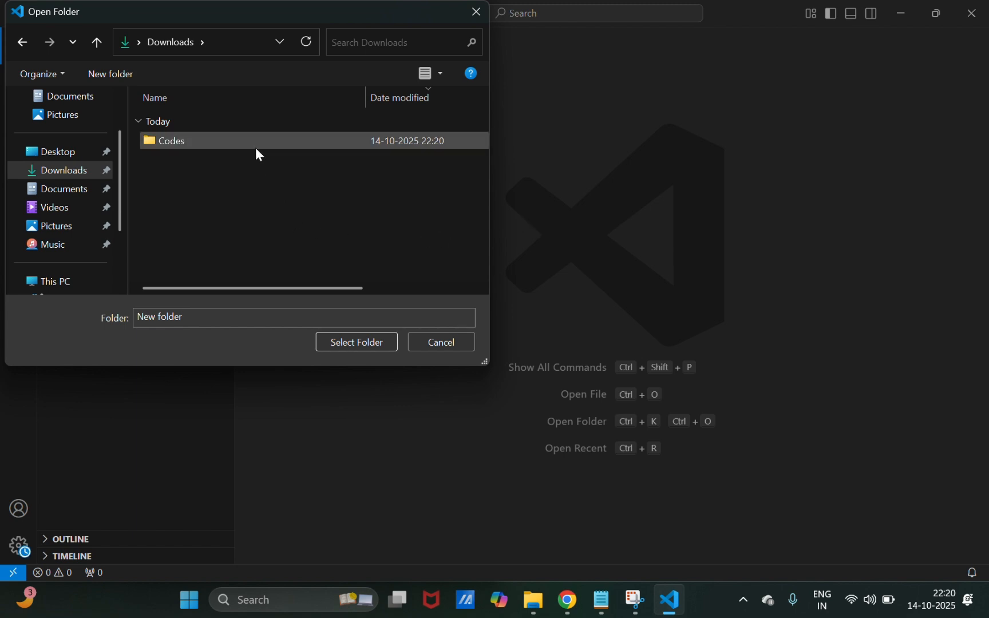
pyautogui.doubleClick(255, 147)
pyautogui.click(374, 344)
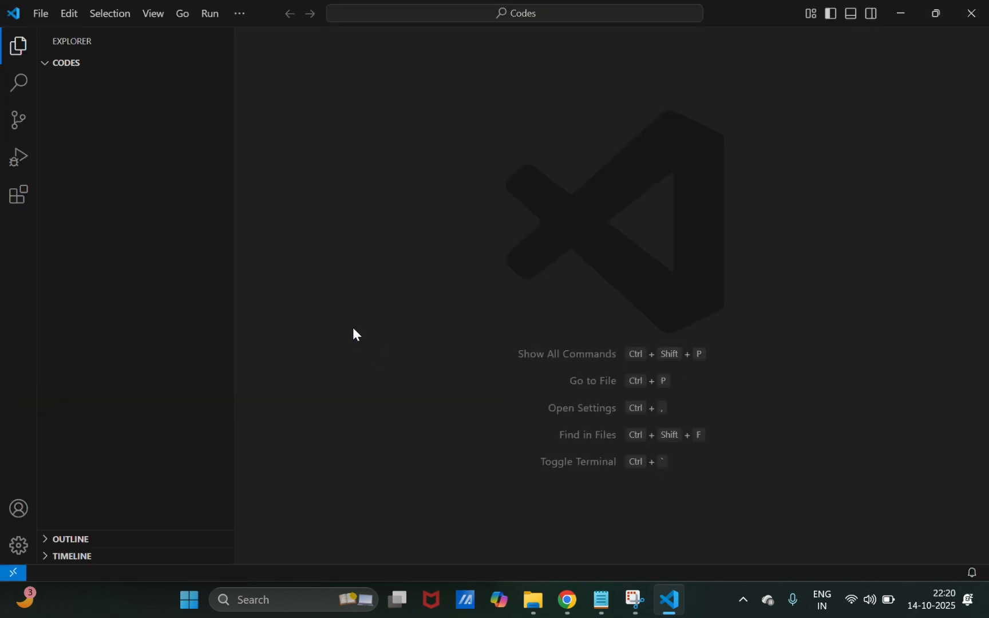
pyautogui.click(404, 356)
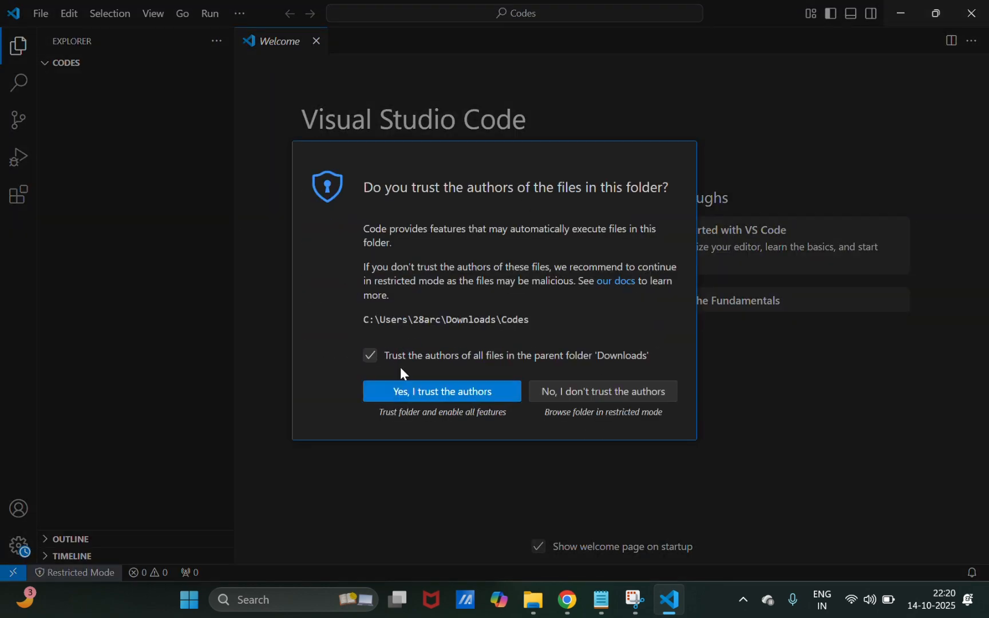
pyautogui.click(405, 391)
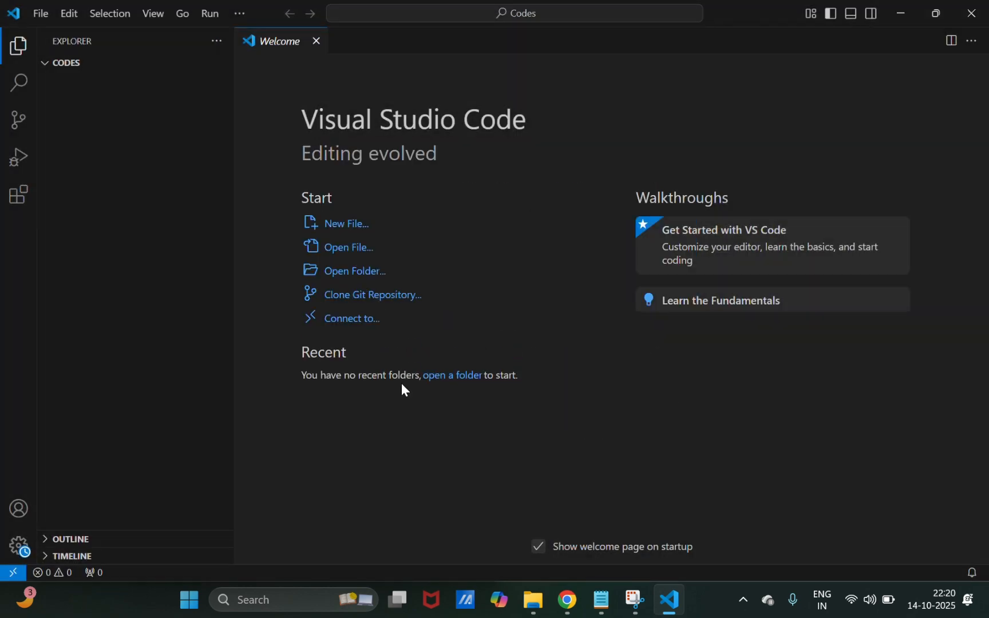
pyautogui.click(317, 41)
pyautogui.click(114, 87)
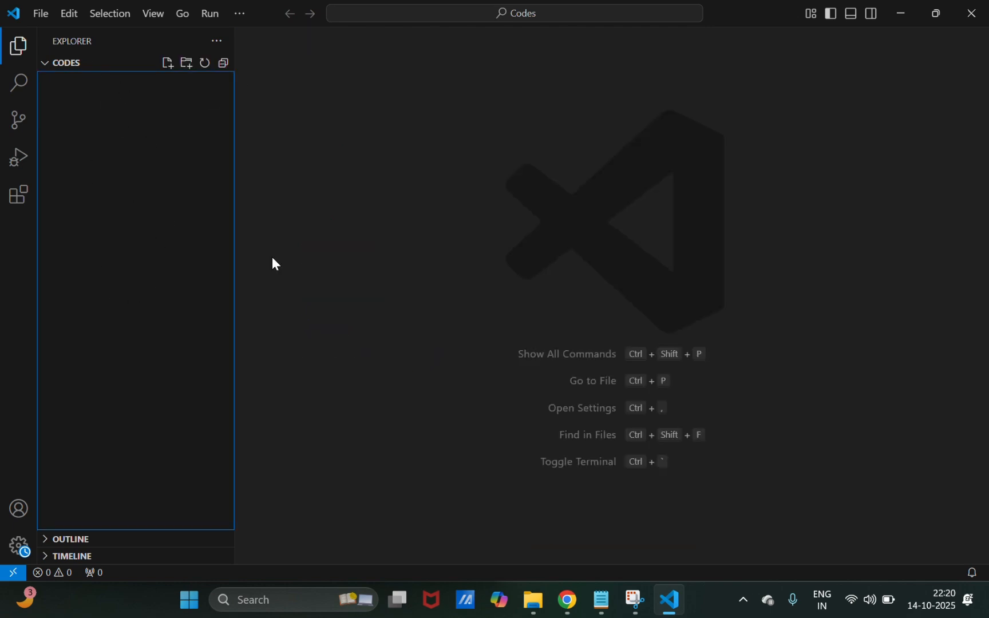
# Step: Switch to File Explorer and view the contents of the Codes folder in Downloads
pyautogui.click(533, 600)
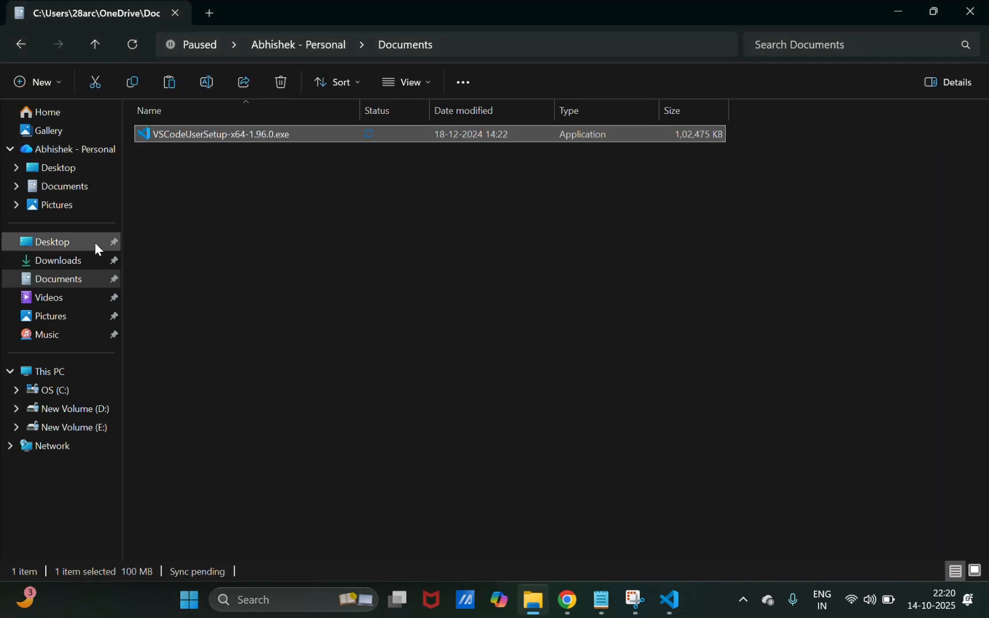
pyautogui.click(69, 262)
pyautogui.doubleClick(174, 159)
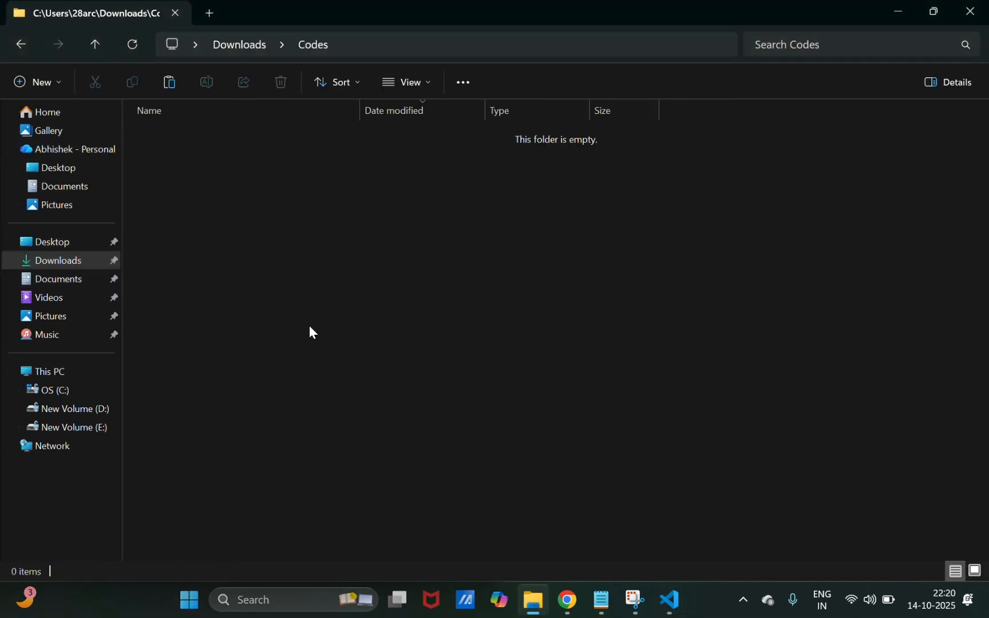
# Step: Switch back to Visual Studio Code and create a new file named Hello.C in the Codes folder
pyautogui.click(664, 596)
pyautogui.rightClick(96, 151)
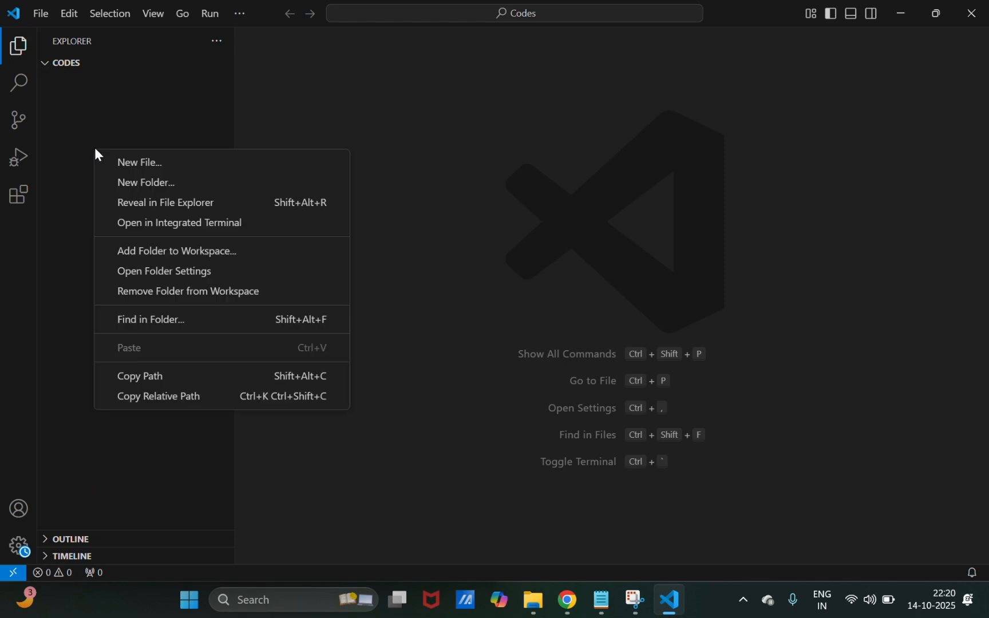
pyautogui.click(127, 162)
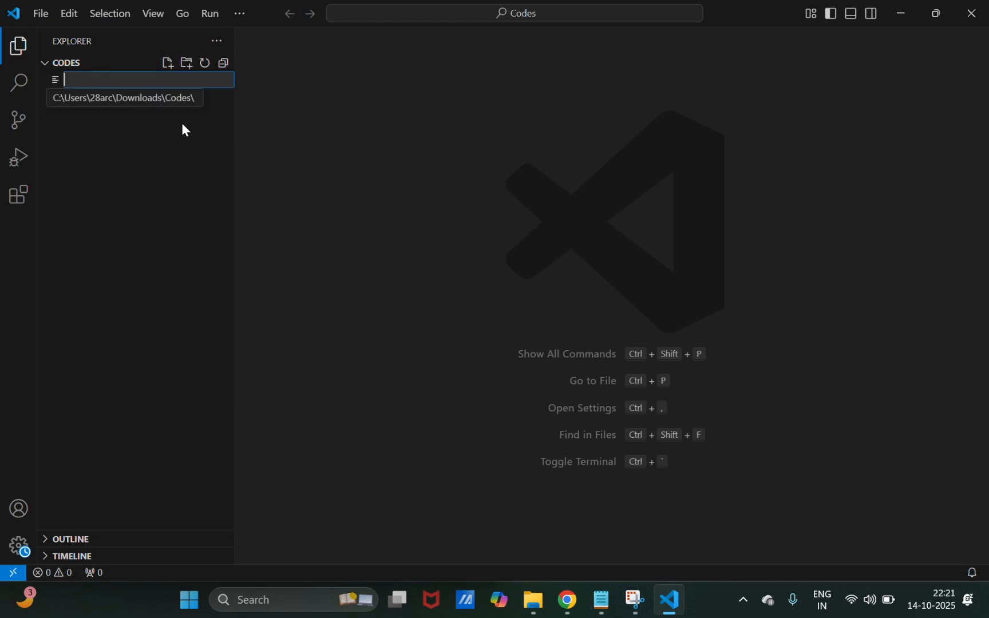
pyautogui.write('Hello.')
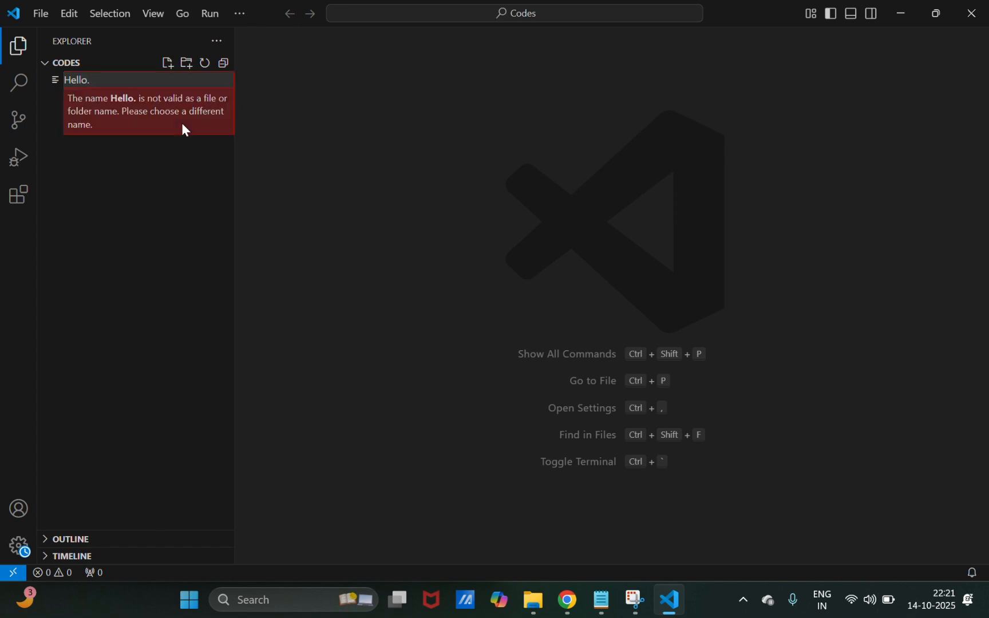
pyautogui.write('C')
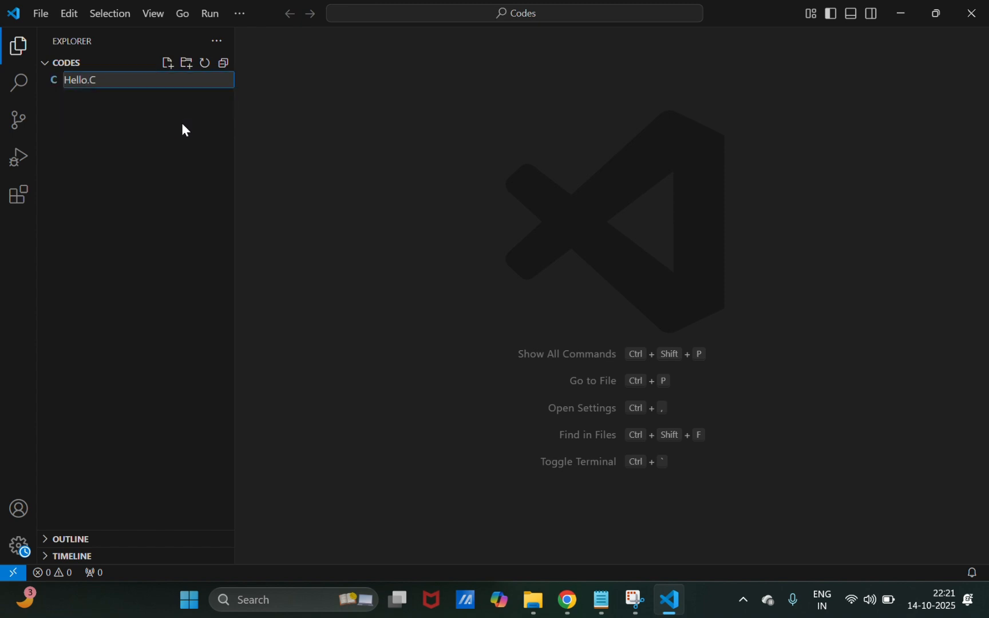
pyautogui.press('Return')
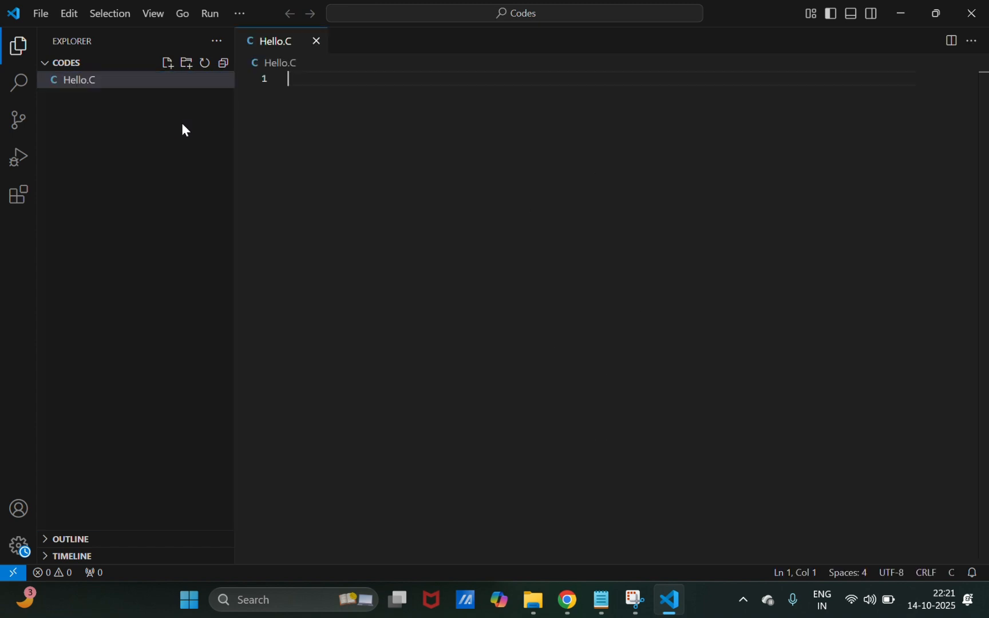
pyautogui.click(139, 84)
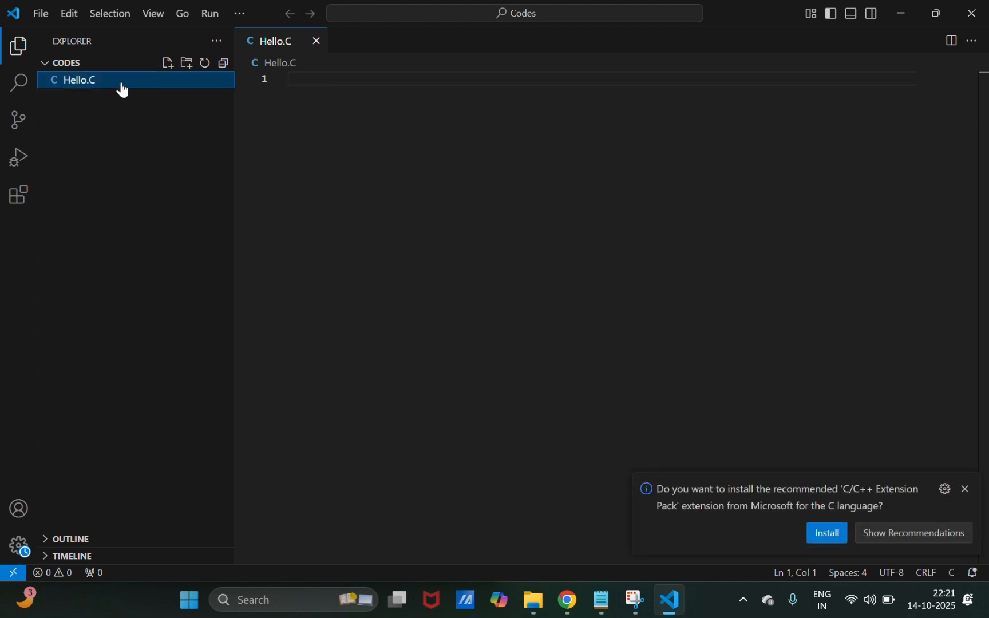
pyautogui.click(126, 119)
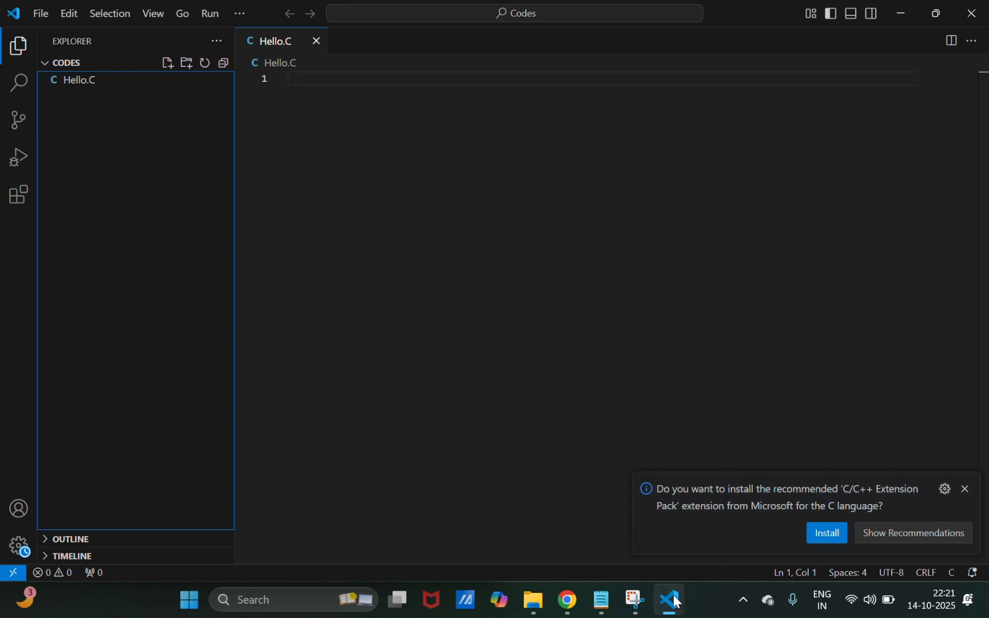
# Step: Check the C/C++ by Microsoft item in the Notepad checklist, and install the recommended C/C++ Extension Pack in Visual Studio Code
pyautogui.click(615, 608)
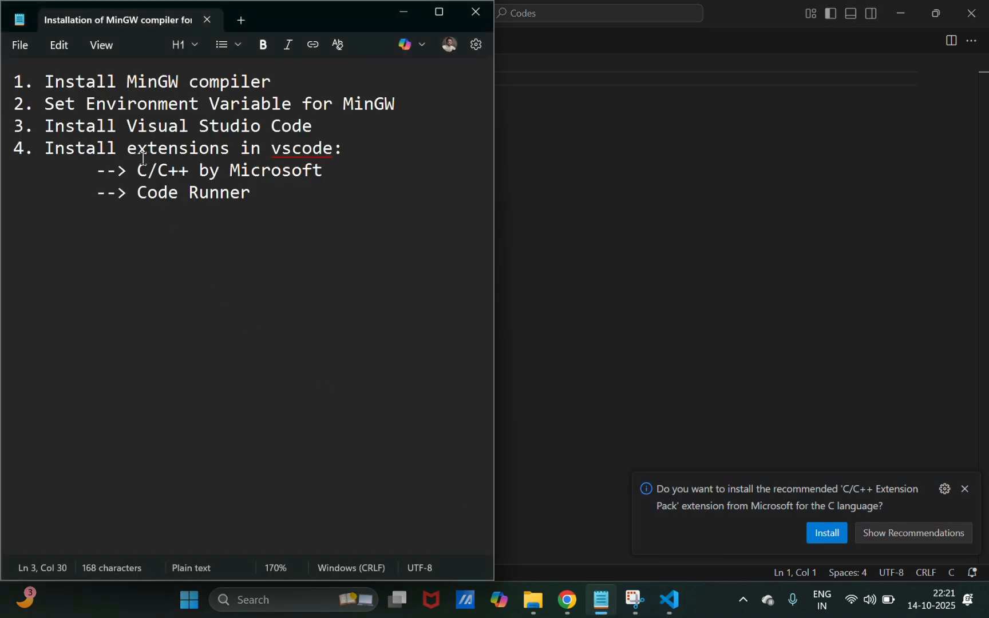
pyautogui.moveTo(138, 170); pyautogui.dragTo(322, 170)
pyautogui.click(346, 227)
pyautogui.click(823, 533)
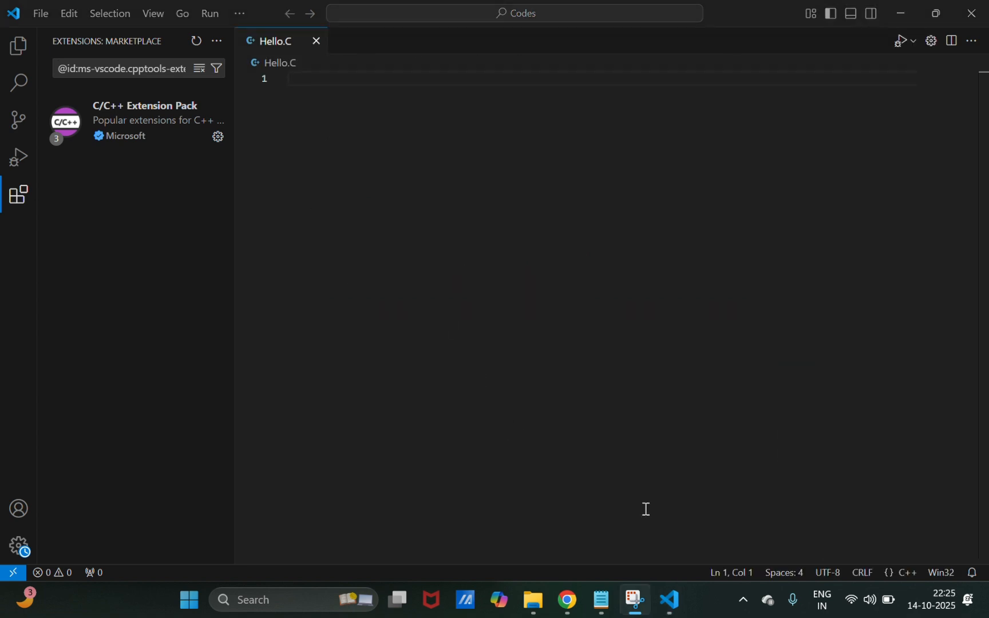
# Step: Search the extensions marketplace for "code runner", install the Code Runner extension and close its details page
pyautogui.click(602, 600)
pyautogui.click(593, 219)
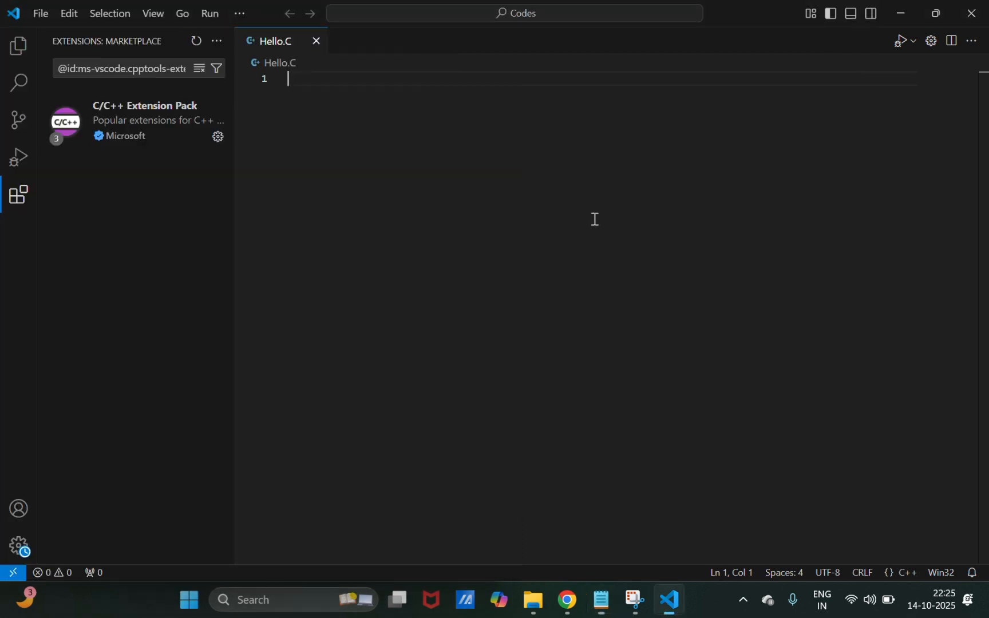
pyautogui.click(198, 69)
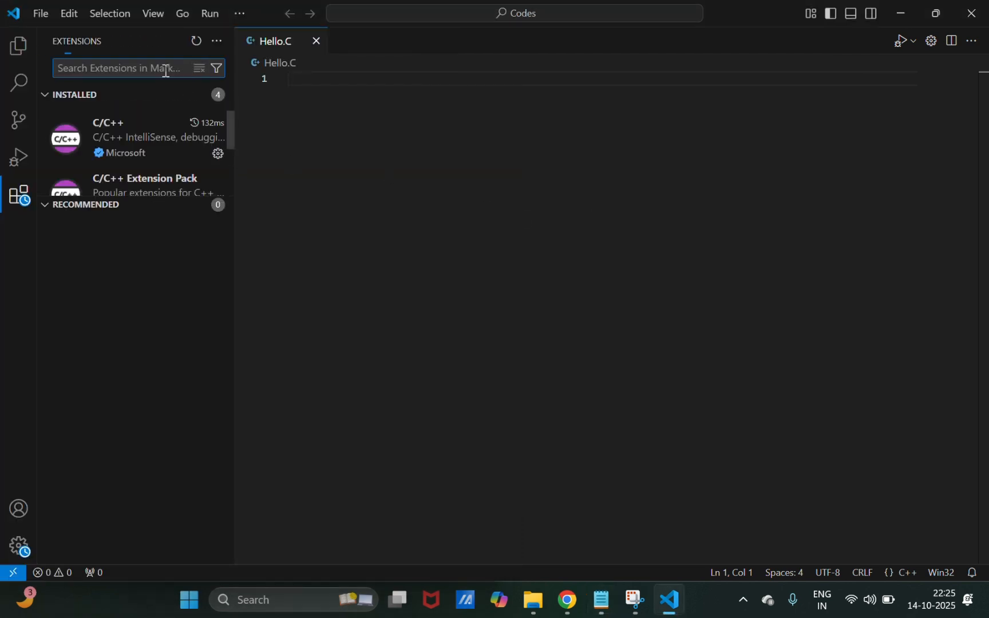
pyautogui.write('code runner')
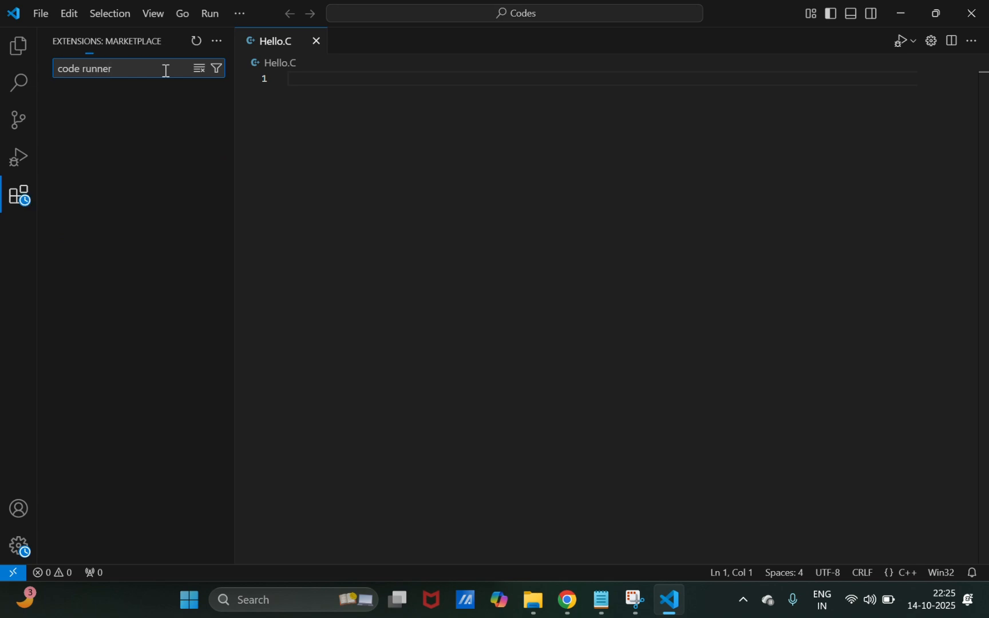
pyautogui.click(127, 115)
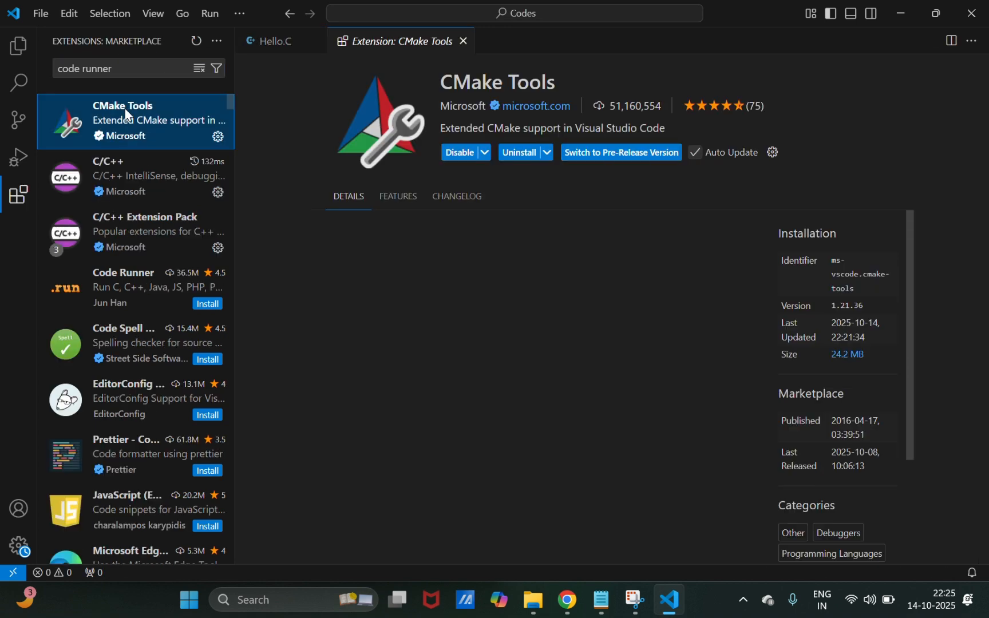
pyautogui.click(126, 286)
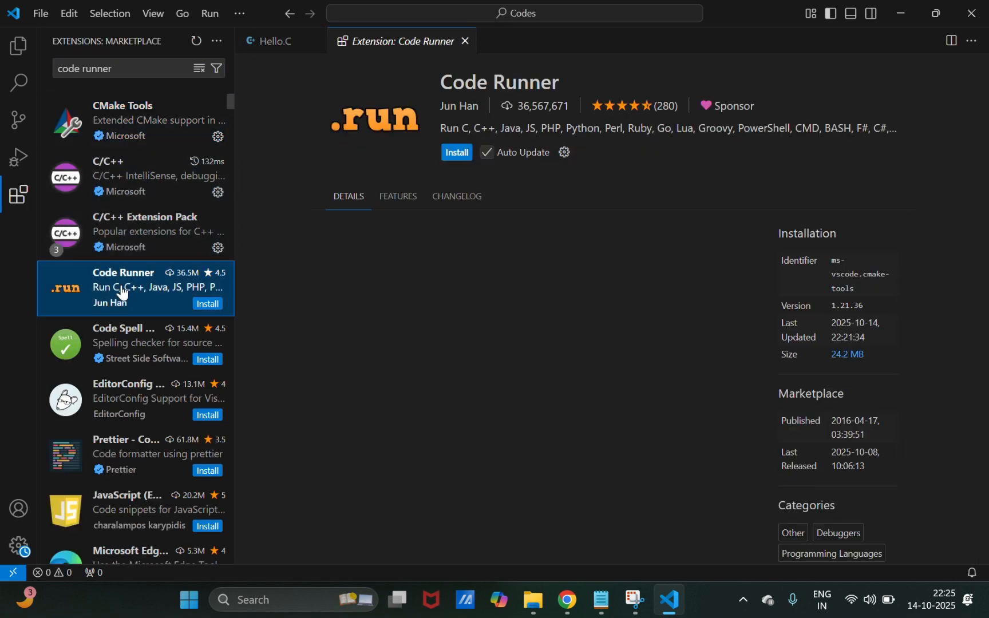
pyautogui.click(453, 152)
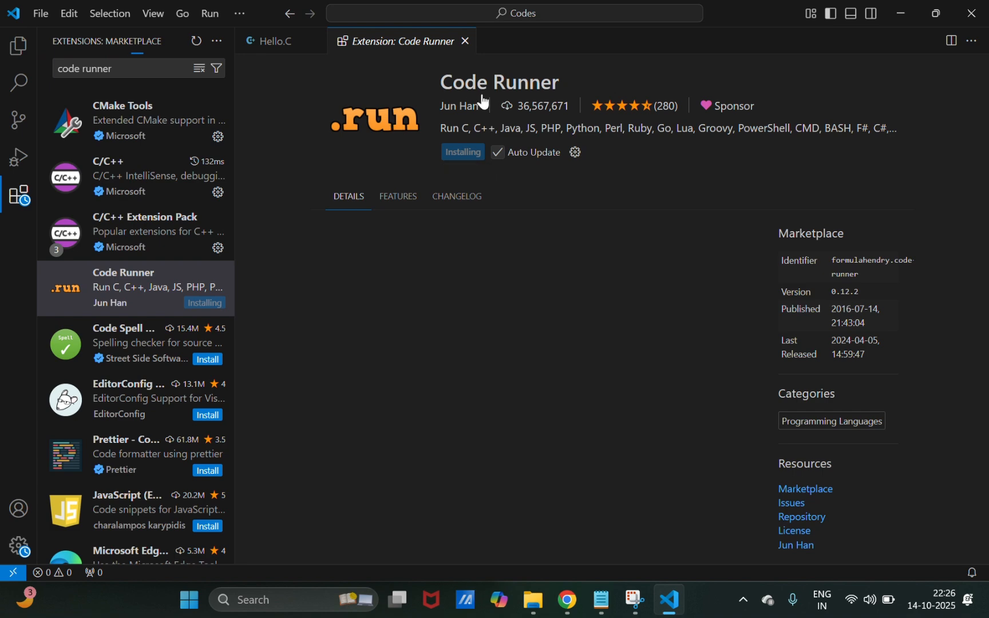
pyautogui.rightClick(376, 47)
pyautogui.click(397, 63)
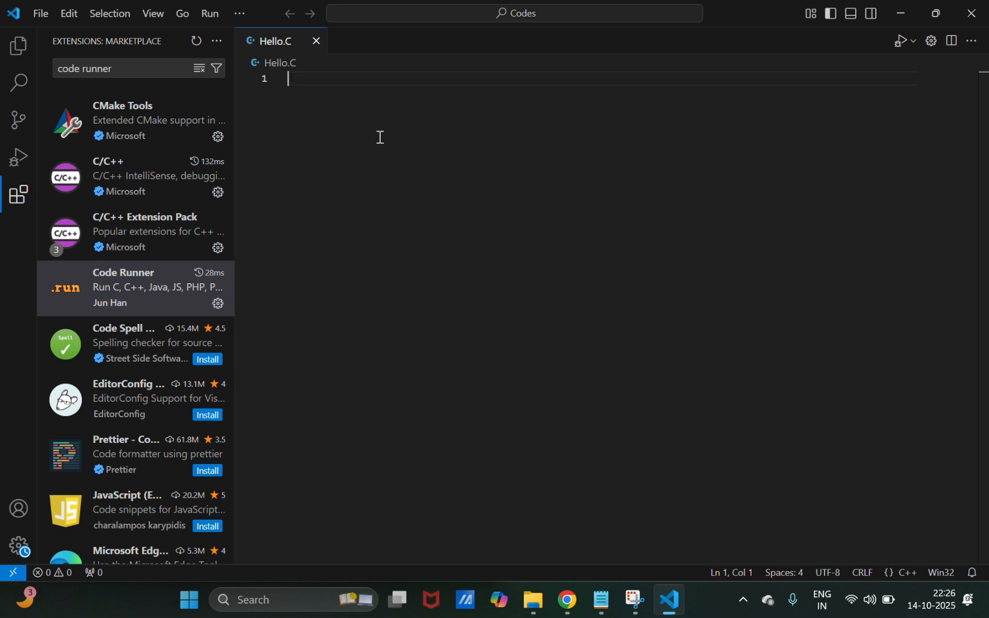
# Step: In Hello.C, write a C program that includes <stdio.h>, with a main() that prints the author's full name using printf and returns 0
pyautogui.write('#include <stdio.h>  int main(){      printf("");      return 0; }')
pyautogui.click(365, 138)
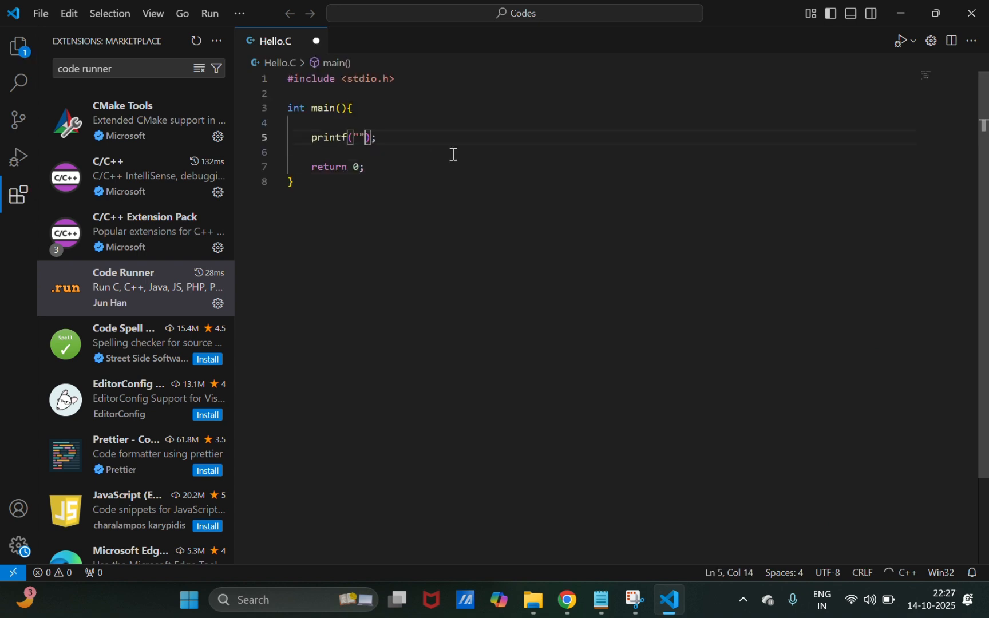
pyautogui.press('Left')
pyautogui.write('Abhishek ')
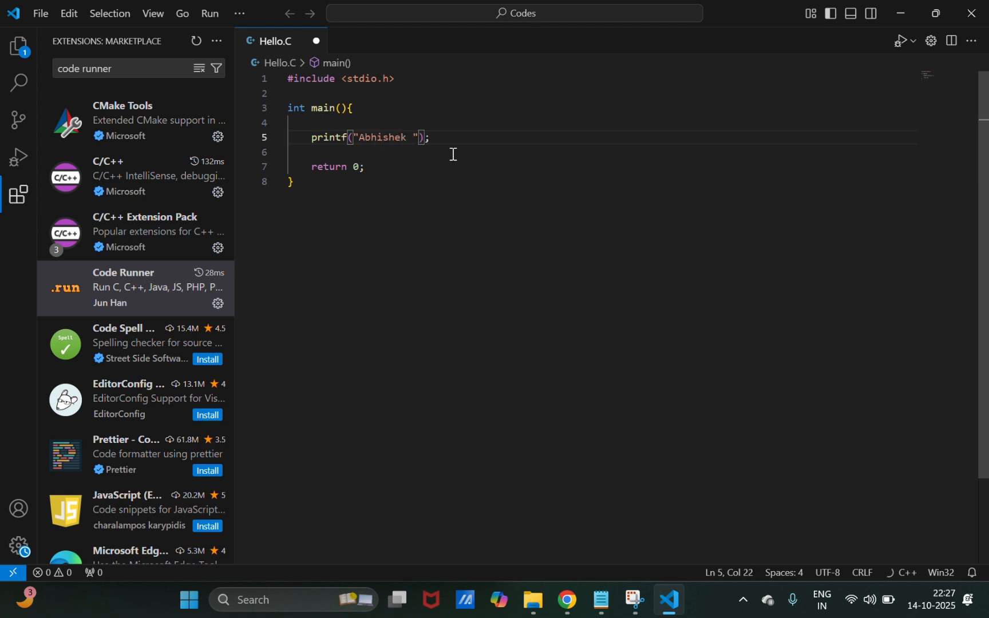
pyautogui.write('Rai .')
pyautogui.press('BackSpace')
pyautogui.click(389, 110)
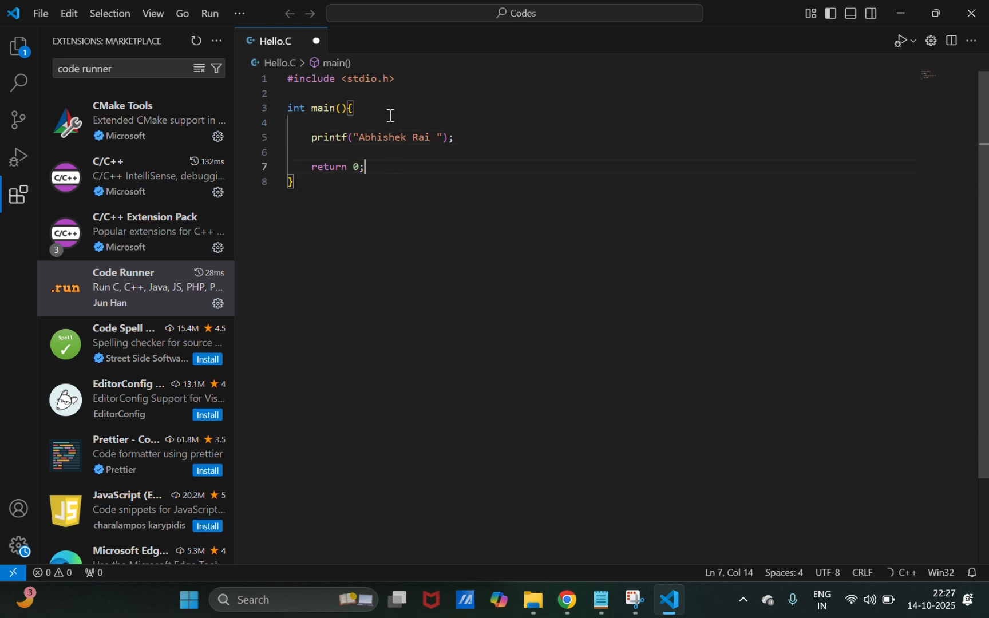
# Step: Show the Codes folder's files in place of the extensions list, and start a debugging run of Hello.C
pyautogui.click(474, 196)
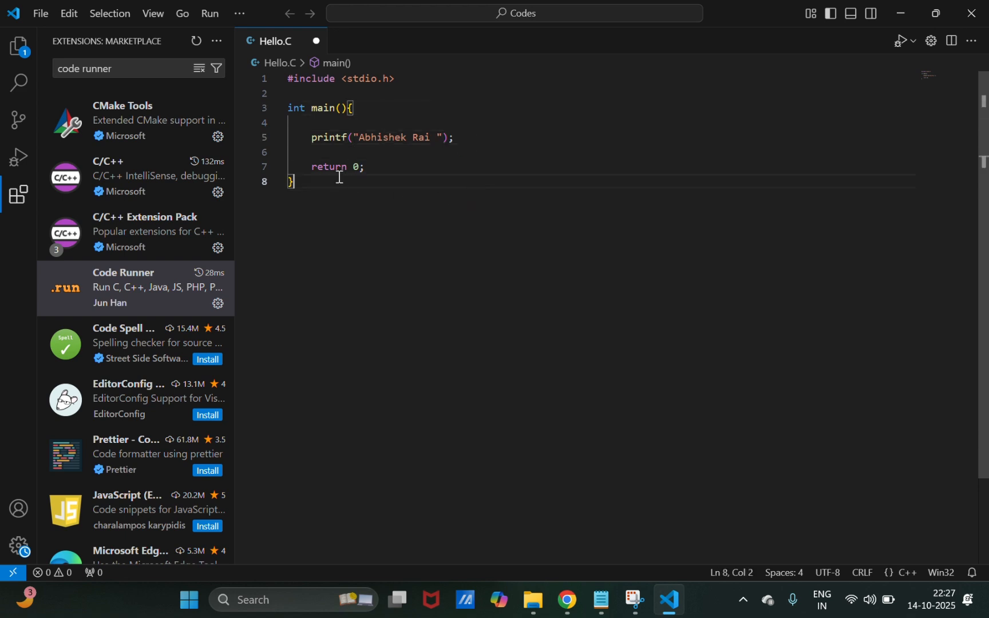
pyautogui.click(19, 47)
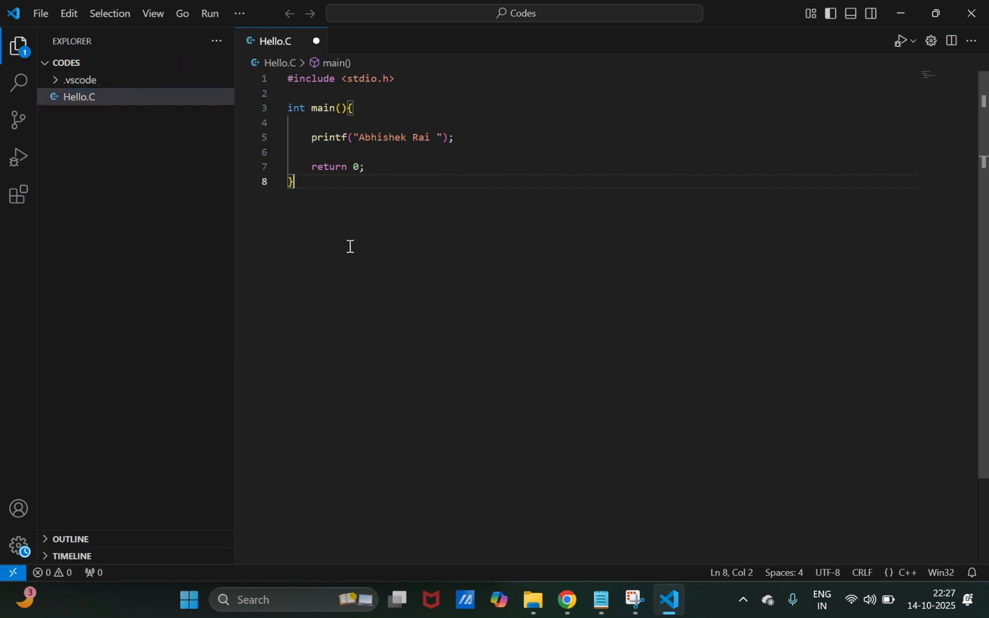
pyautogui.click(364, 137)
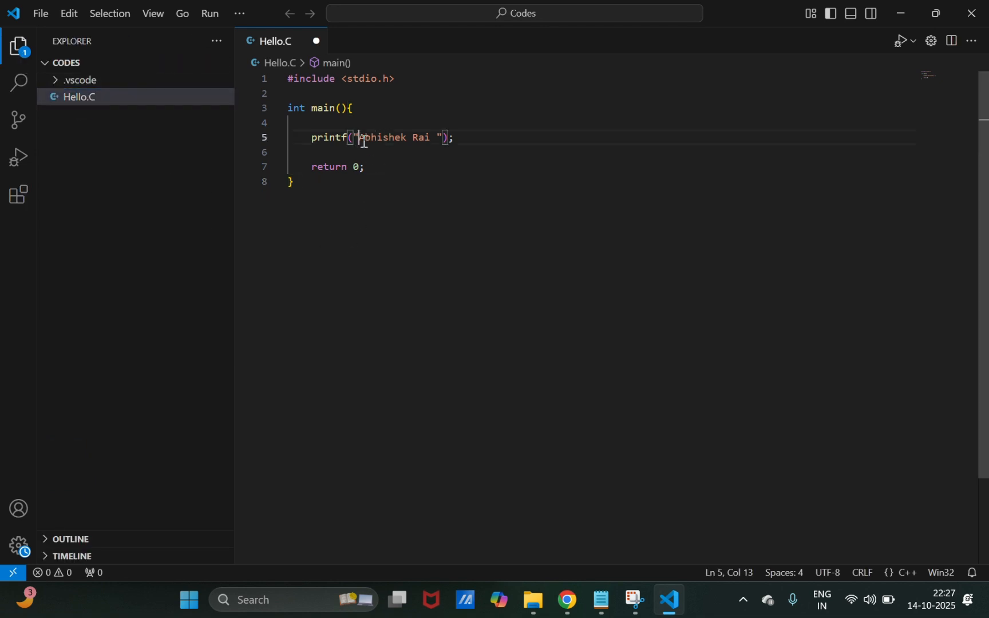
pyautogui.moveTo(364, 137); pyautogui.dragTo(404, 143)
pyautogui.click(401, 166)
pyautogui.rightClick(391, 181)
pyautogui.click(355, 285)
pyautogui.press('F5')
# Step: Run Hello.C with Code Runner and highlight the printed name in the output
pyautogui.rightClick(696, 160)
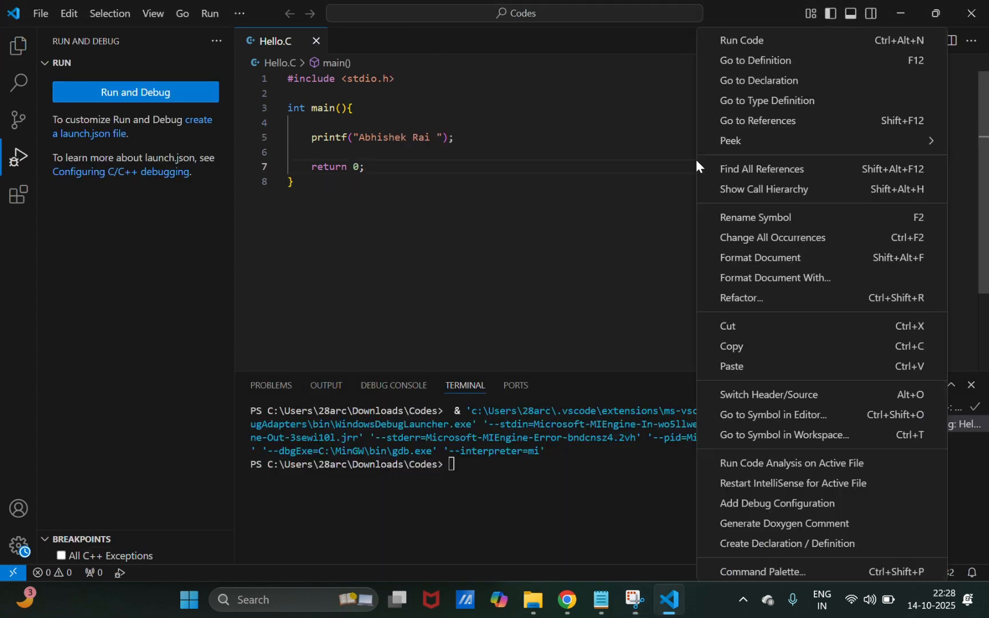
pyautogui.click(744, 39)
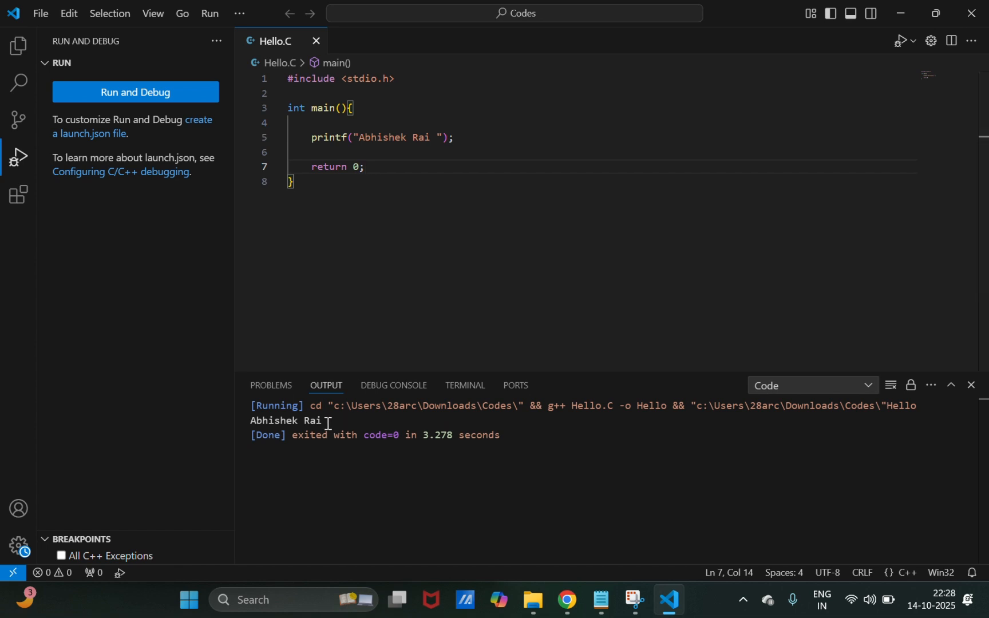
pyautogui.moveTo(328, 423); pyautogui.dragTo(250, 418)
pyautogui.click(430, 219)
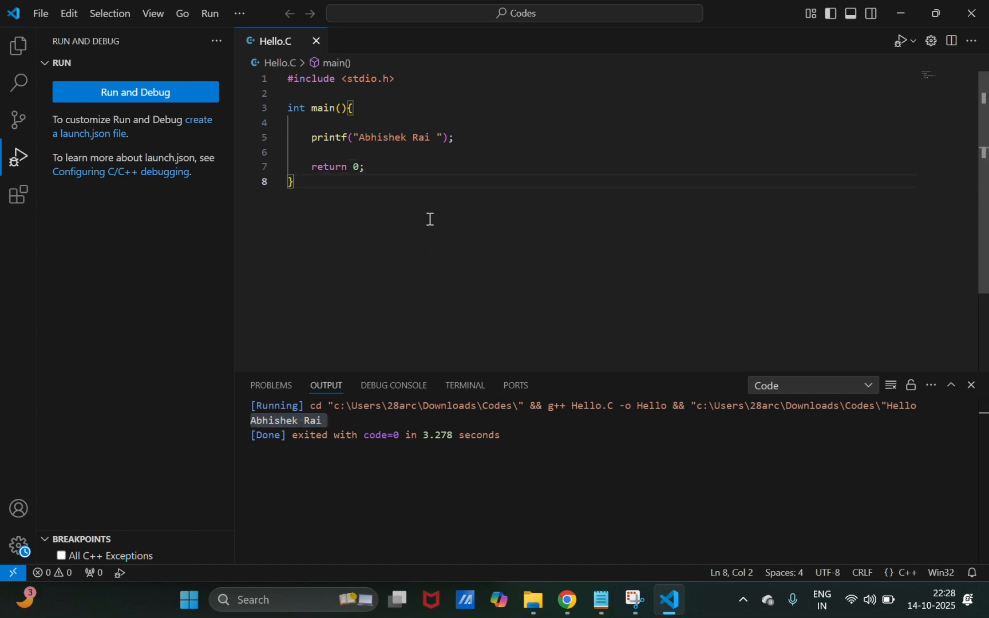